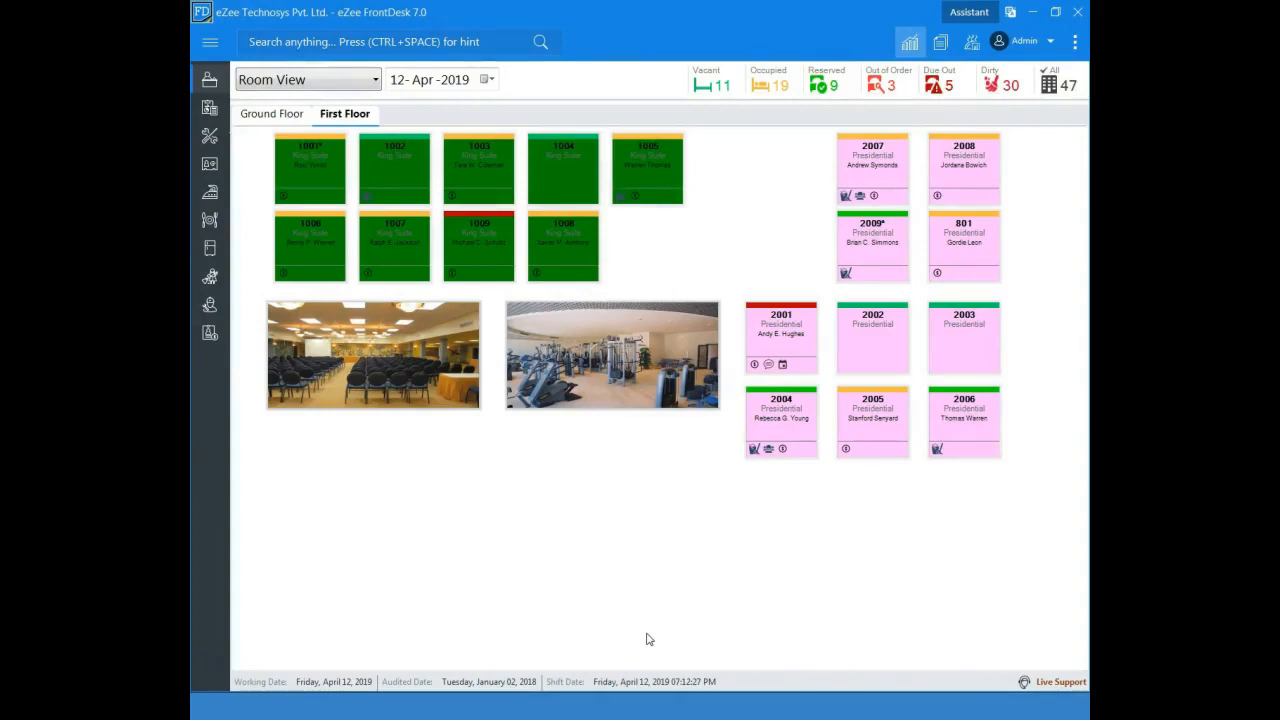
Step: From Room View, review the rate information in the walk-in form for King Suite room 1004 and close the form
{"action": "left_click", "coordinate": [376, 83]}
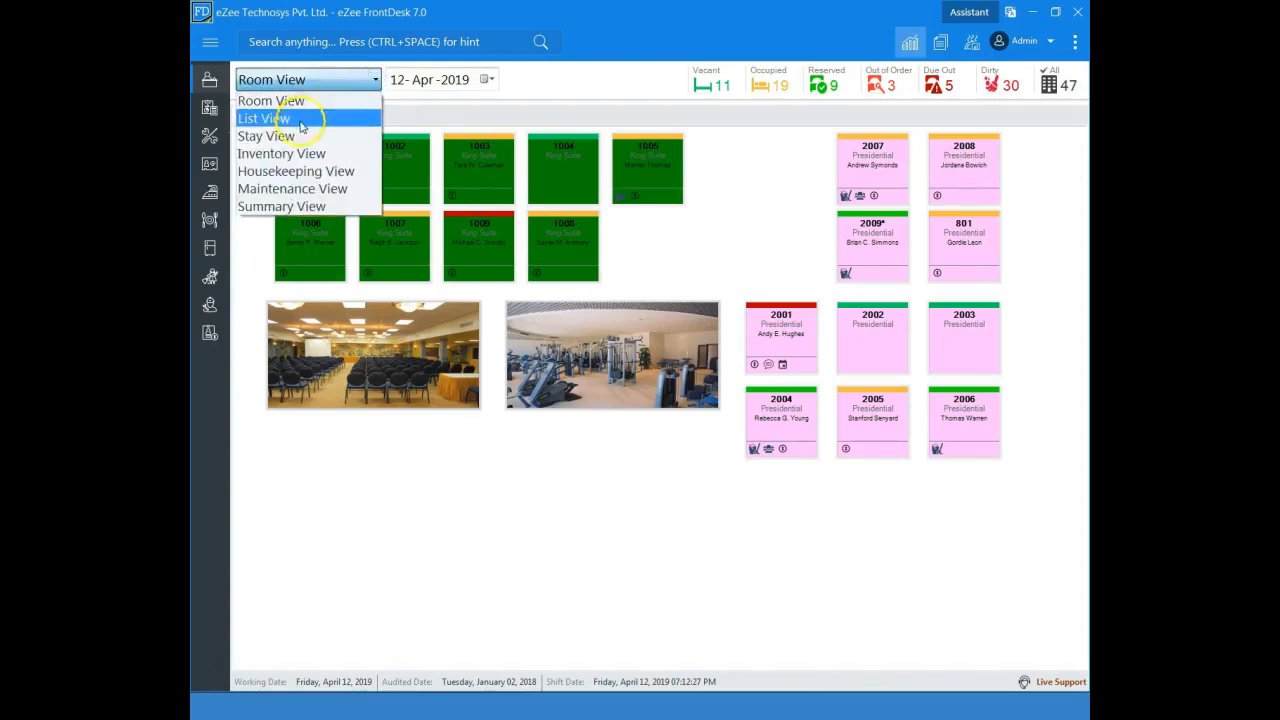
{"action": "left_click", "coordinate": [303, 101]}
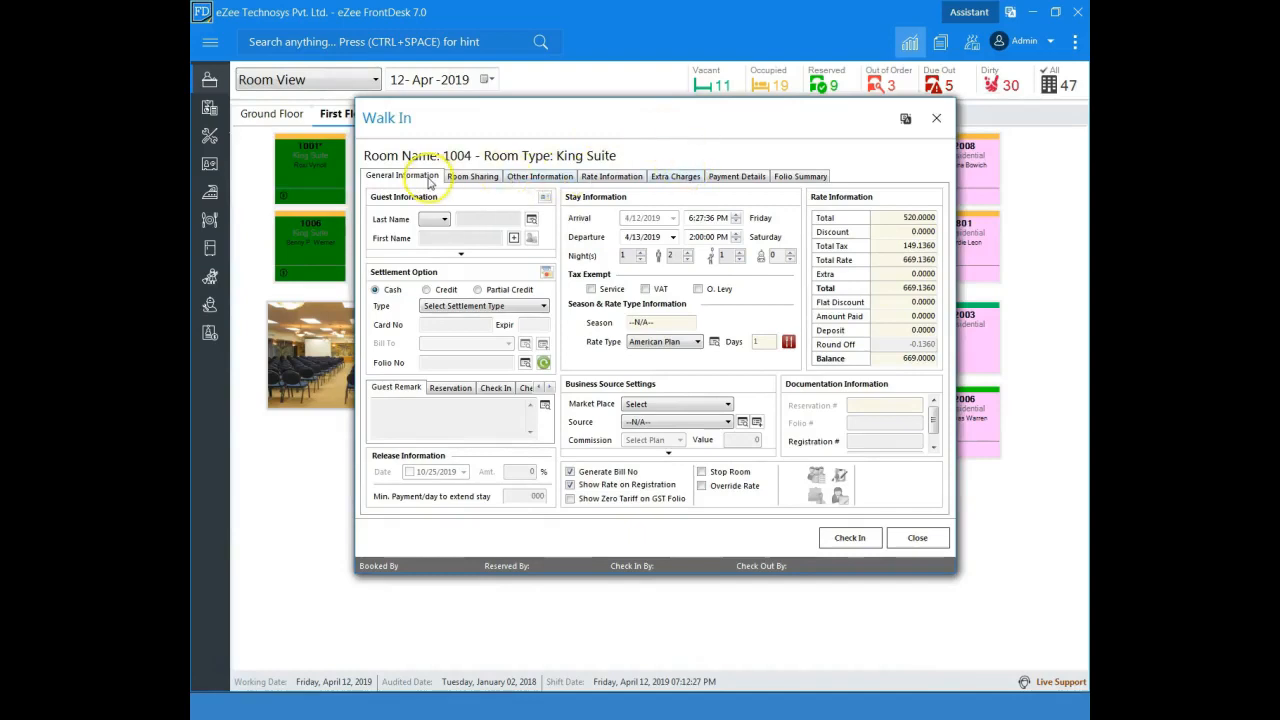
{"action": "left_click", "coordinate": [615, 178]}
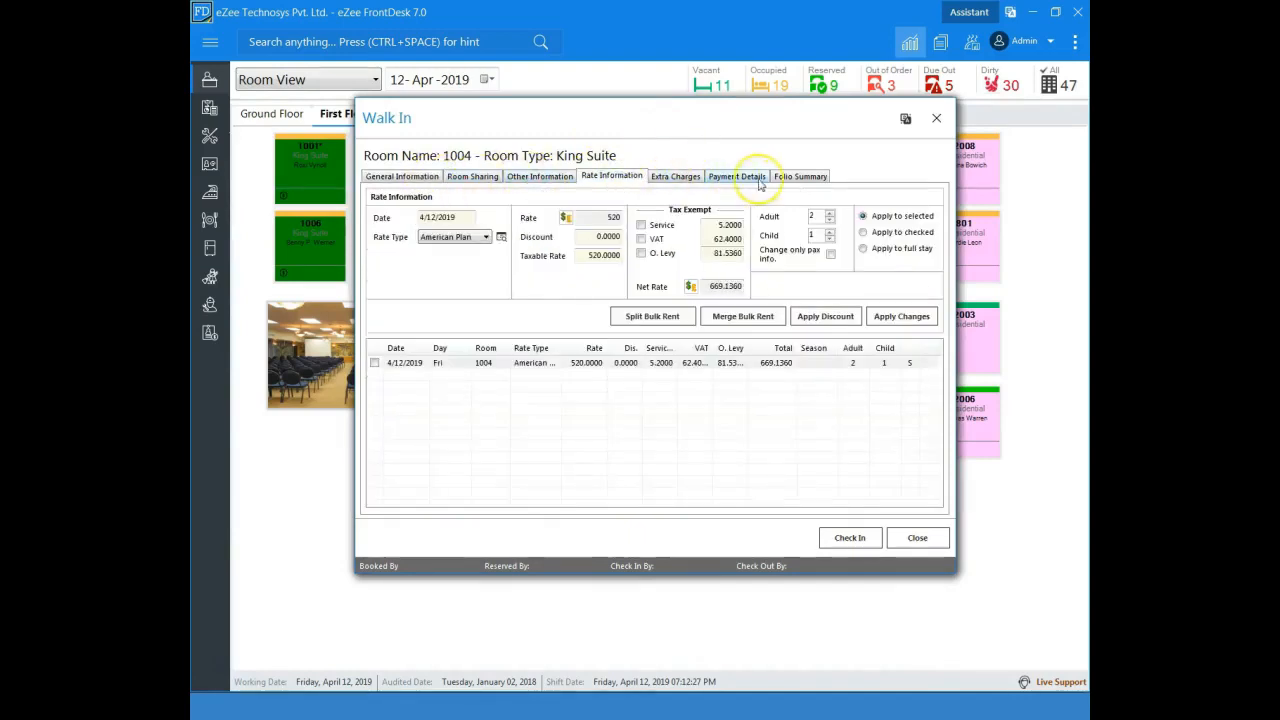
{"action": "left_click", "coordinate": [936, 120]}
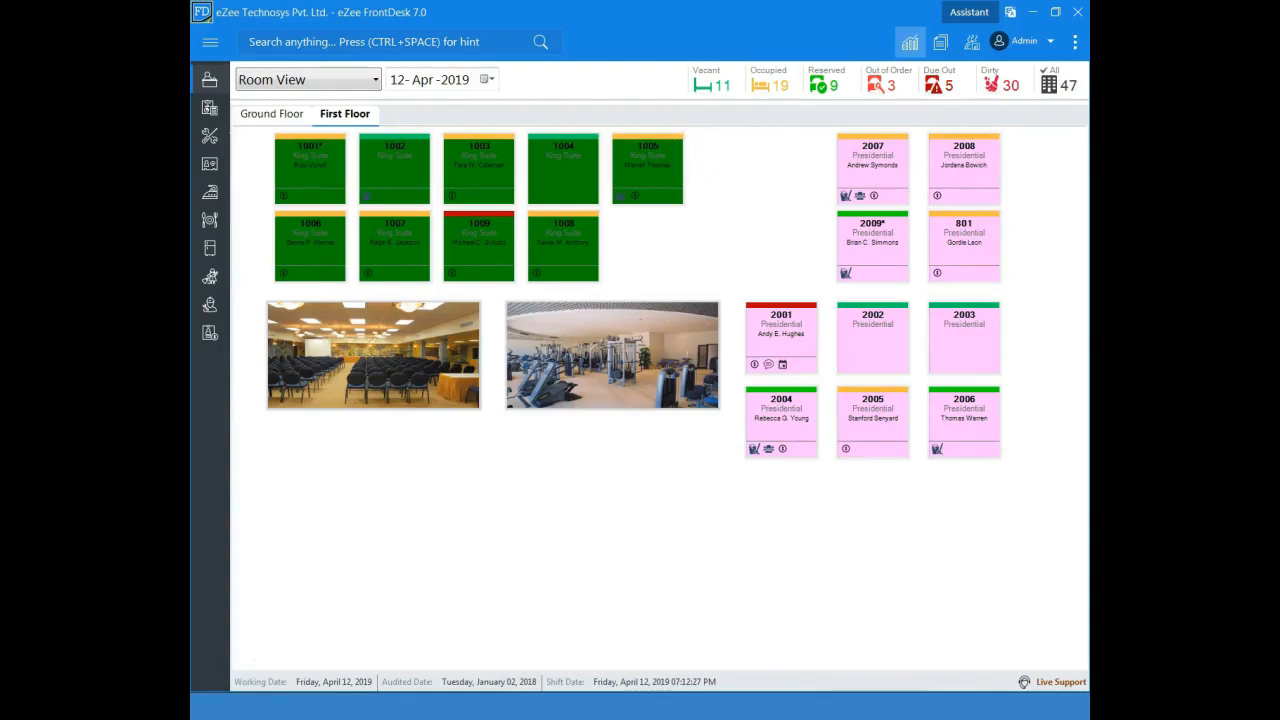
Step: Open the Walk In Wizard from the Front Office module and move it clear of the navigation list
{"action": "left_click", "coordinate": [221, 50]}
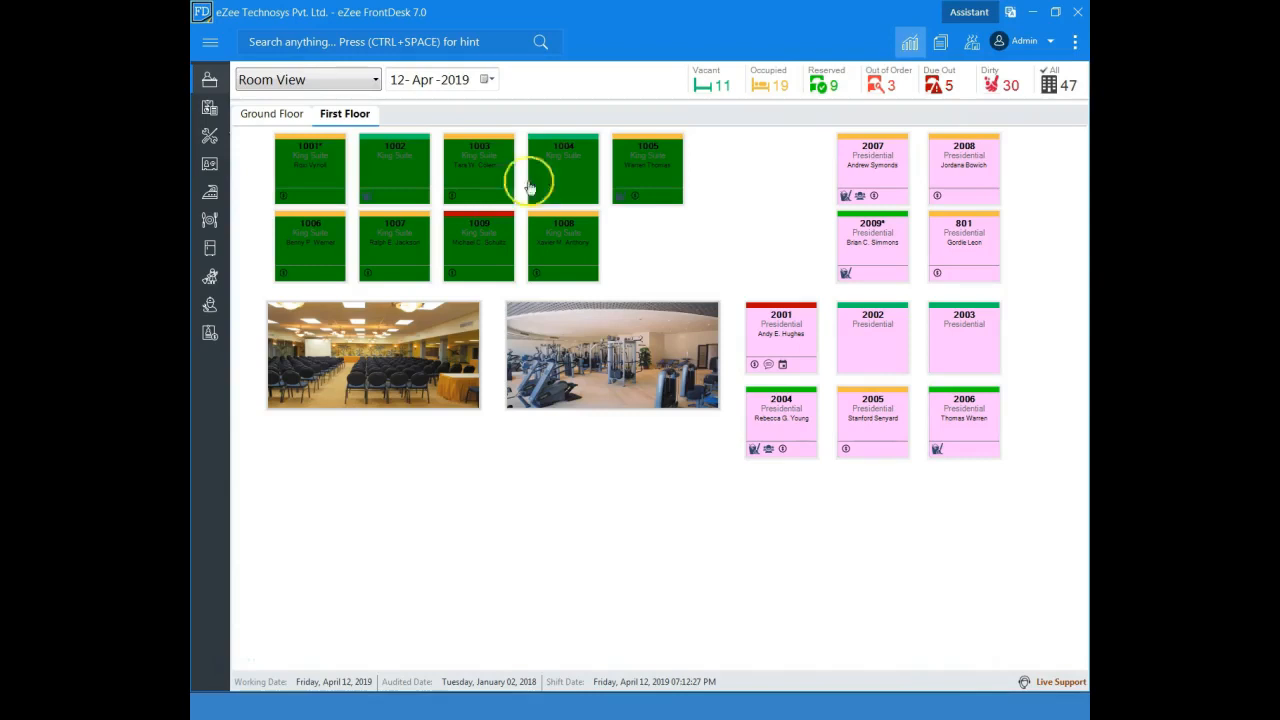
{"action": "left_click", "coordinate": [210, 41]}
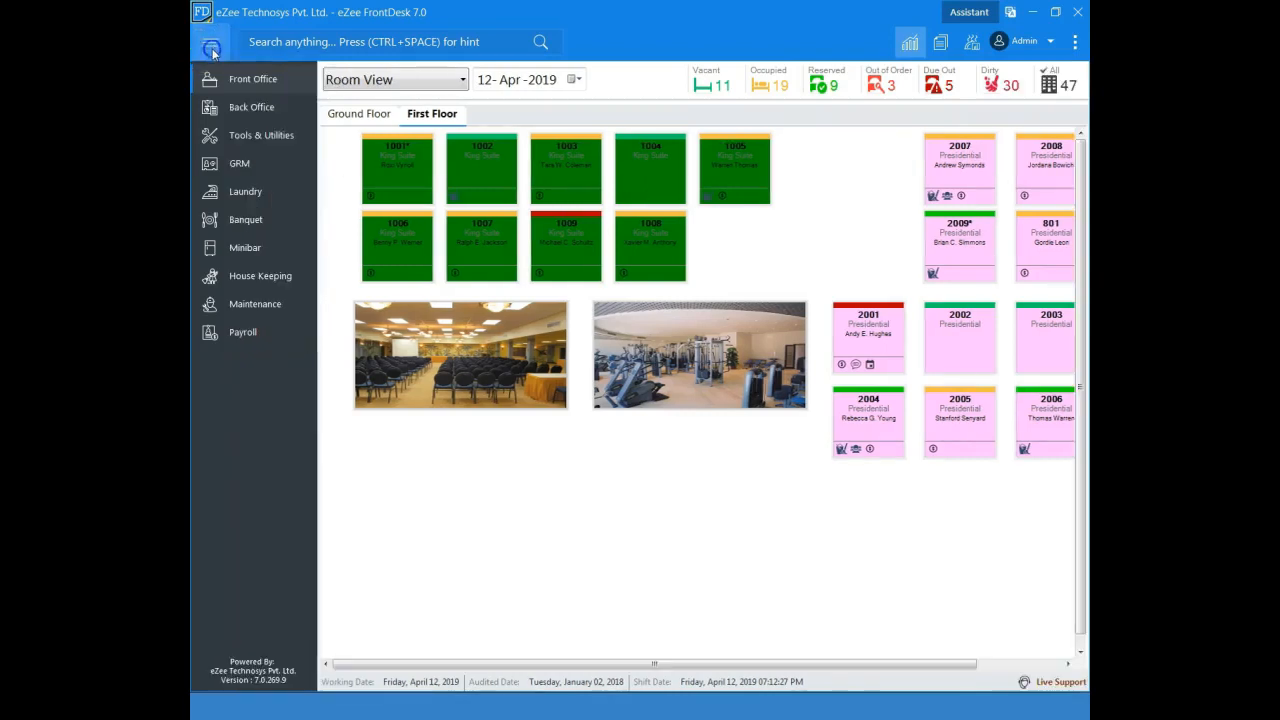
{"action": "left_click", "coordinate": [272, 88]}
{"action": "left_click", "coordinate": [345, 100]}
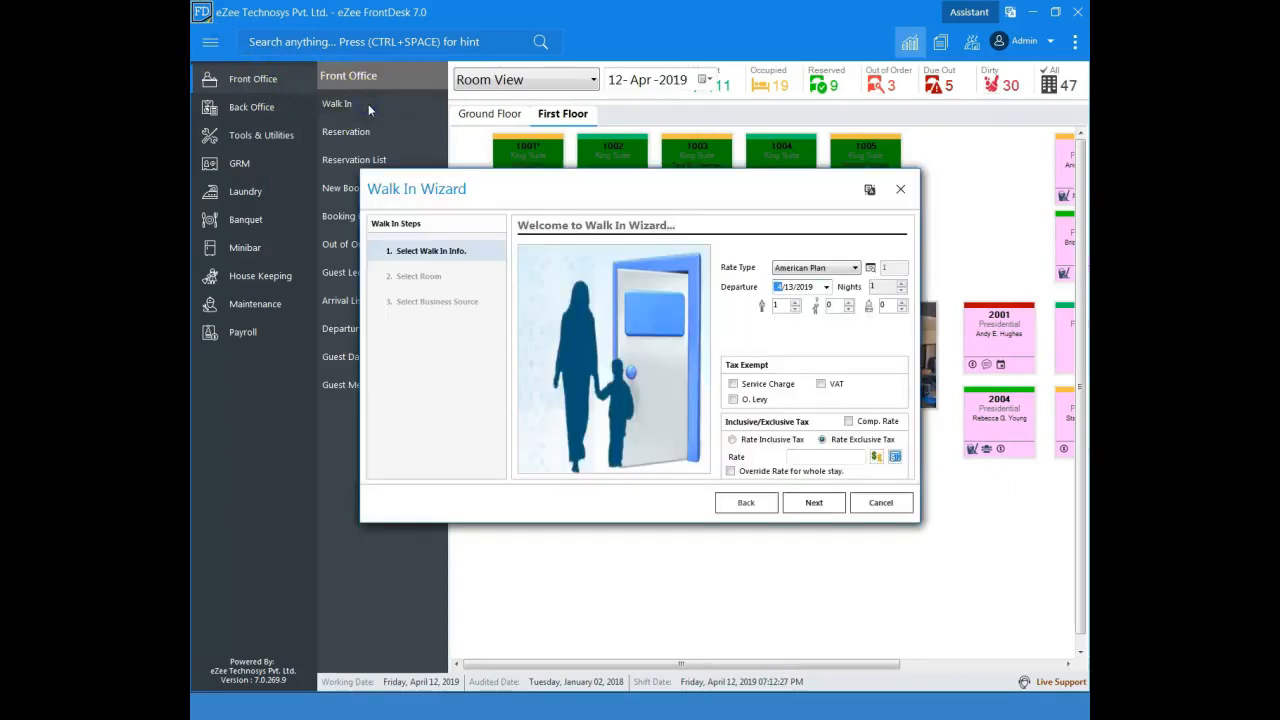
{"action": "left_click_drag", "start_coordinate": [619, 203], "coordinate": [704, 162]}
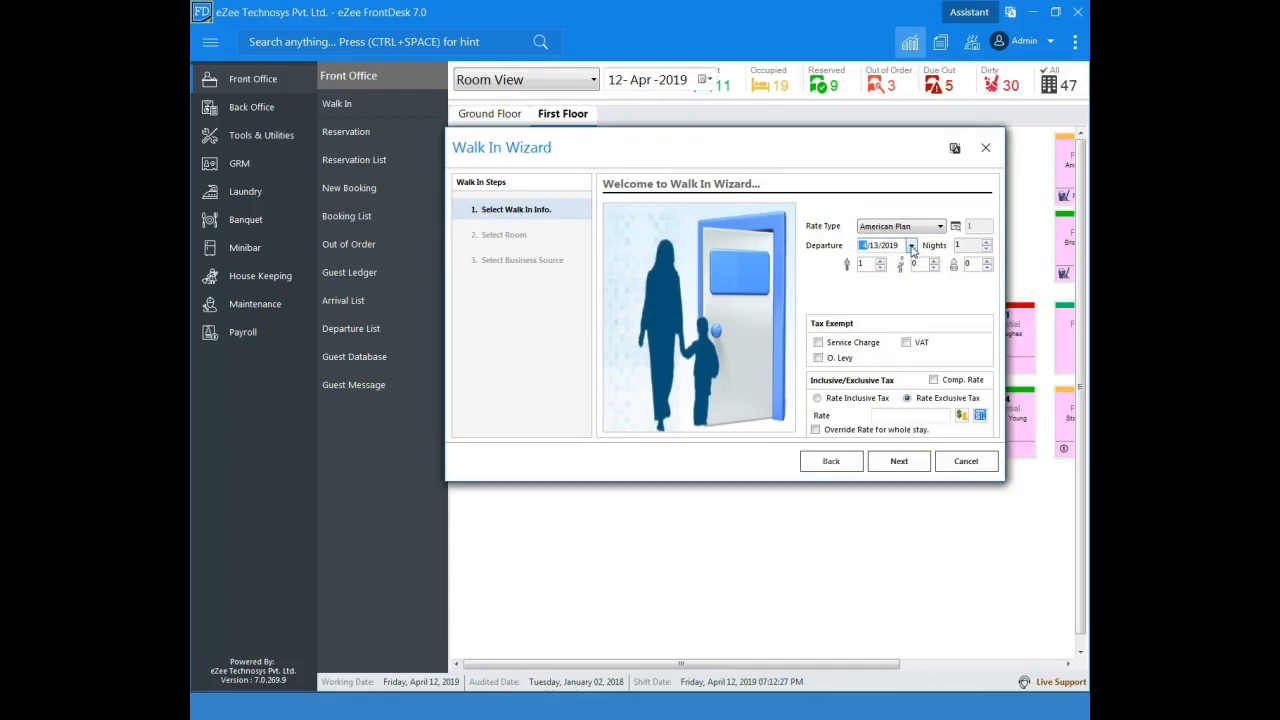
Step: Set the walk-in stay to 3 nights with departure on 4/15/2019
{"action": "left_click", "coordinate": [911, 246]}
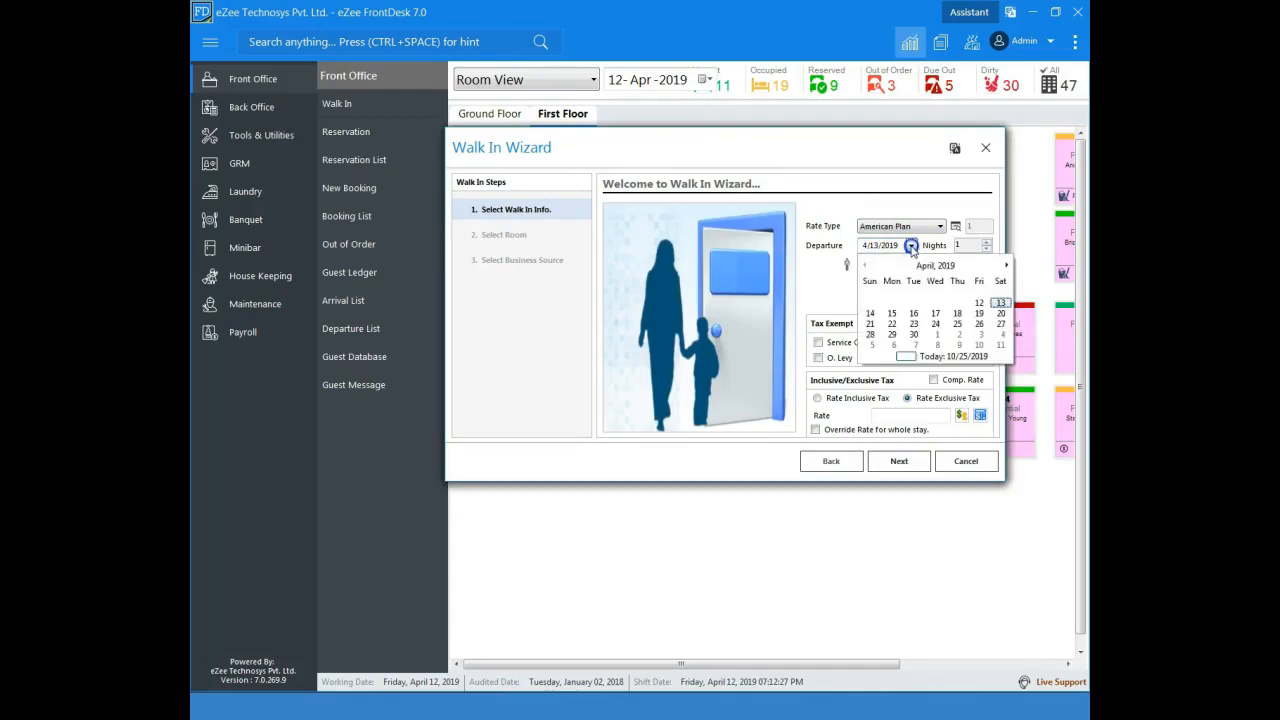
{"action": "left_click", "coordinate": [911, 246]}
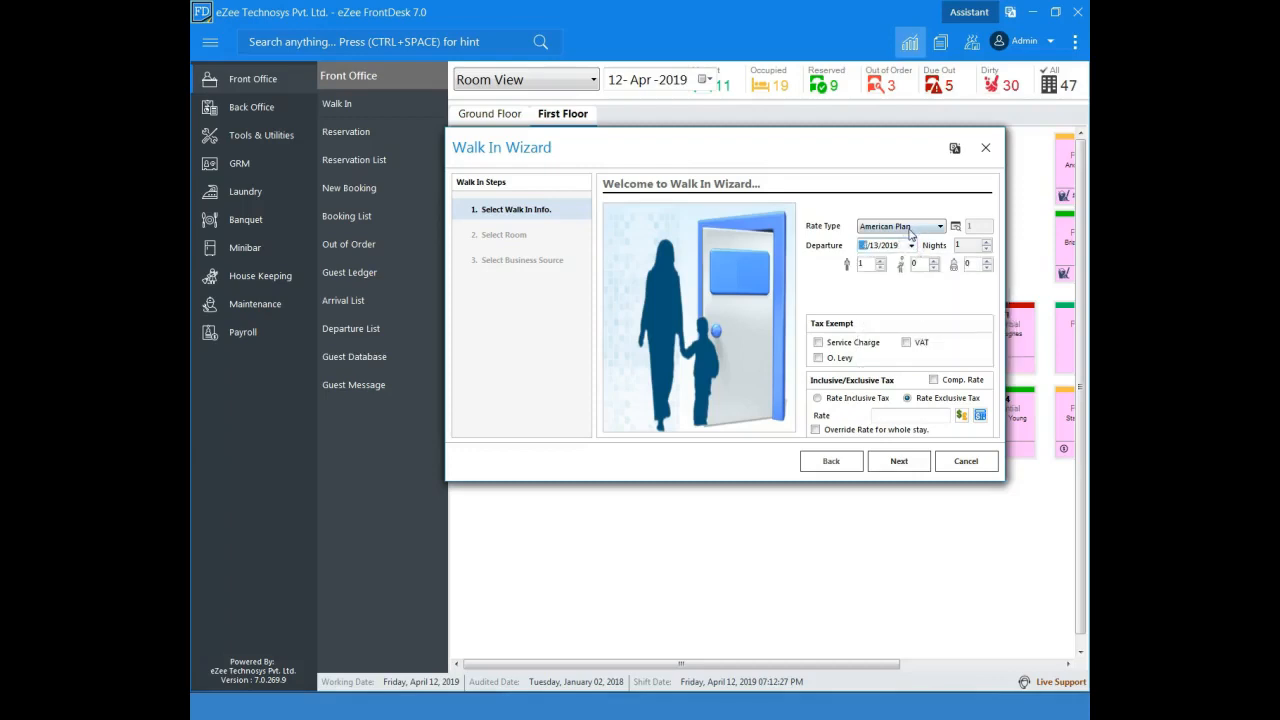
{"action": "left_click", "coordinate": [986, 244]}
{"action": "left_click", "coordinate": [986, 244]}
{"action": "left_click", "coordinate": [911, 245]}
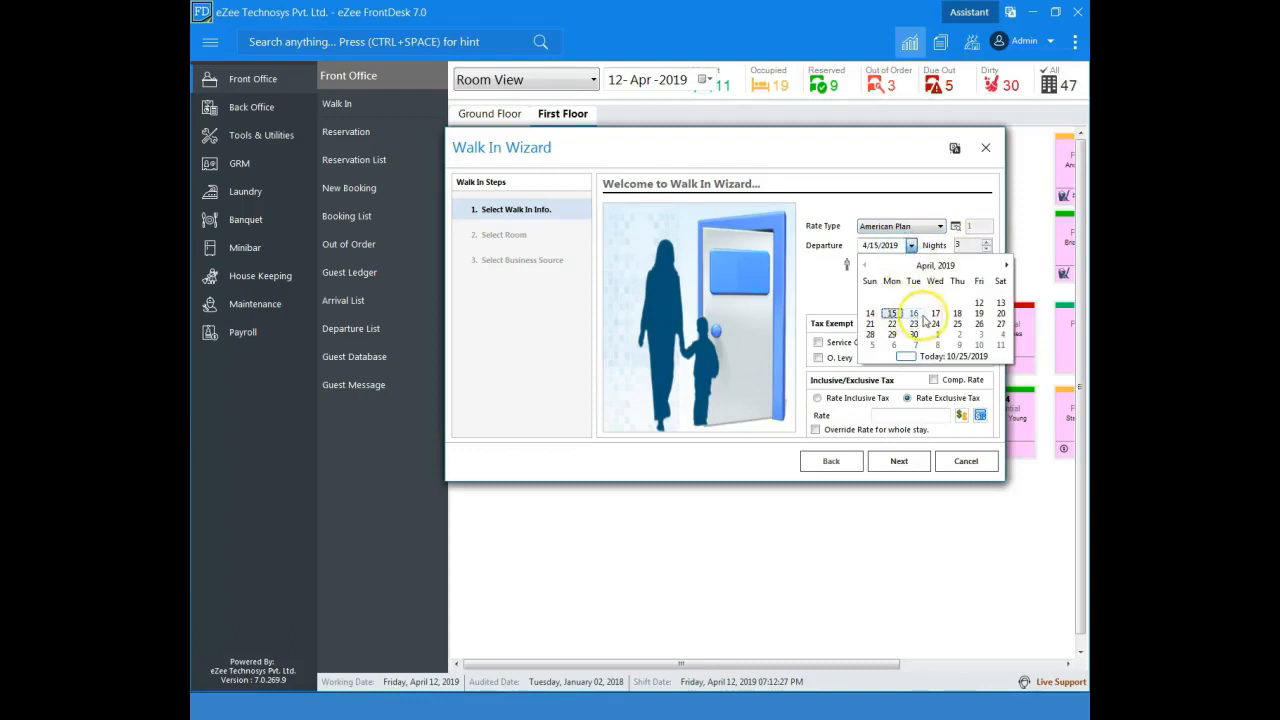
{"action": "left_click", "coordinate": [911, 245]}
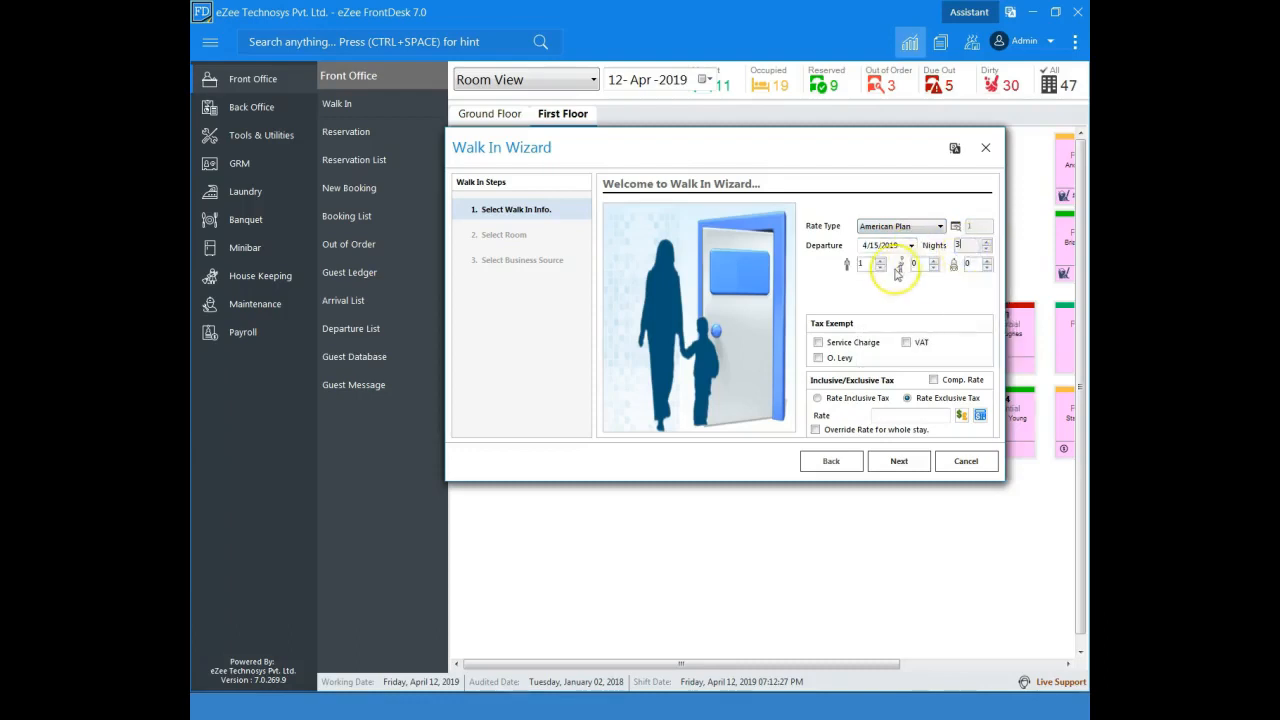
{"action": "left_click", "coordinate": [821, 345]}
{"action": "left_click", "coordinate": [821, 345]}
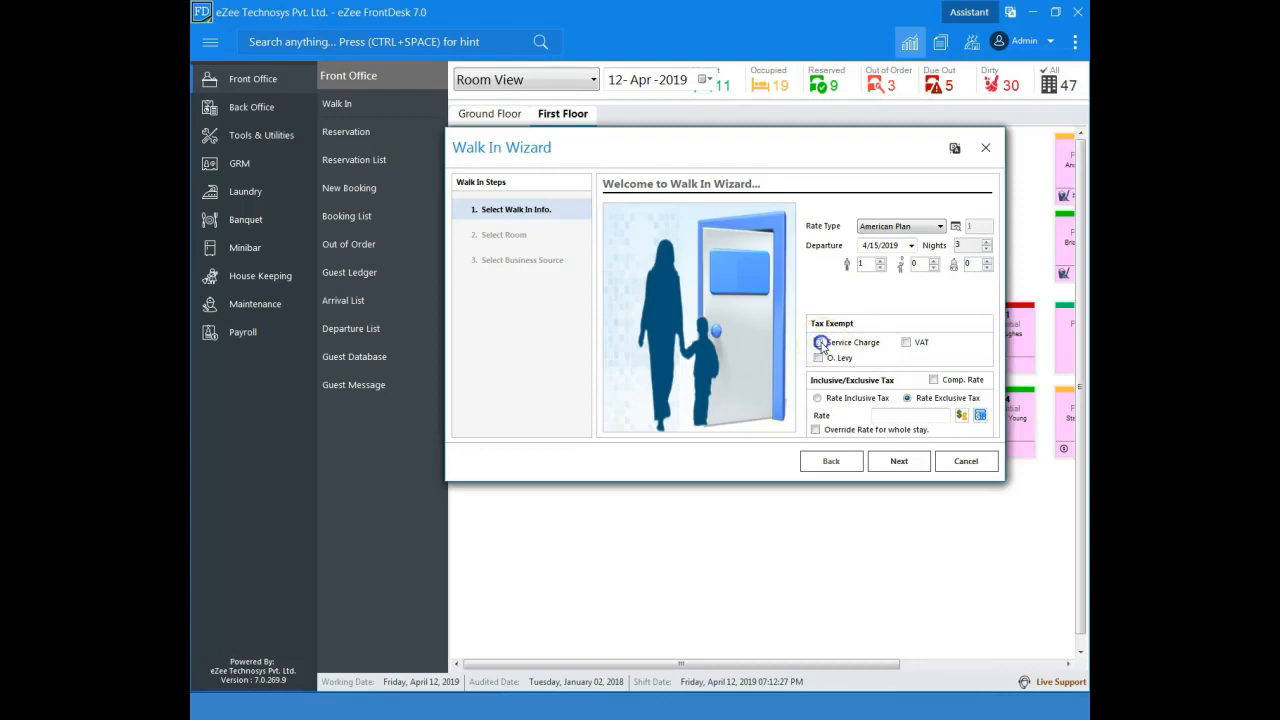
{"action": "left_click", "coordinate": [933, 381]}
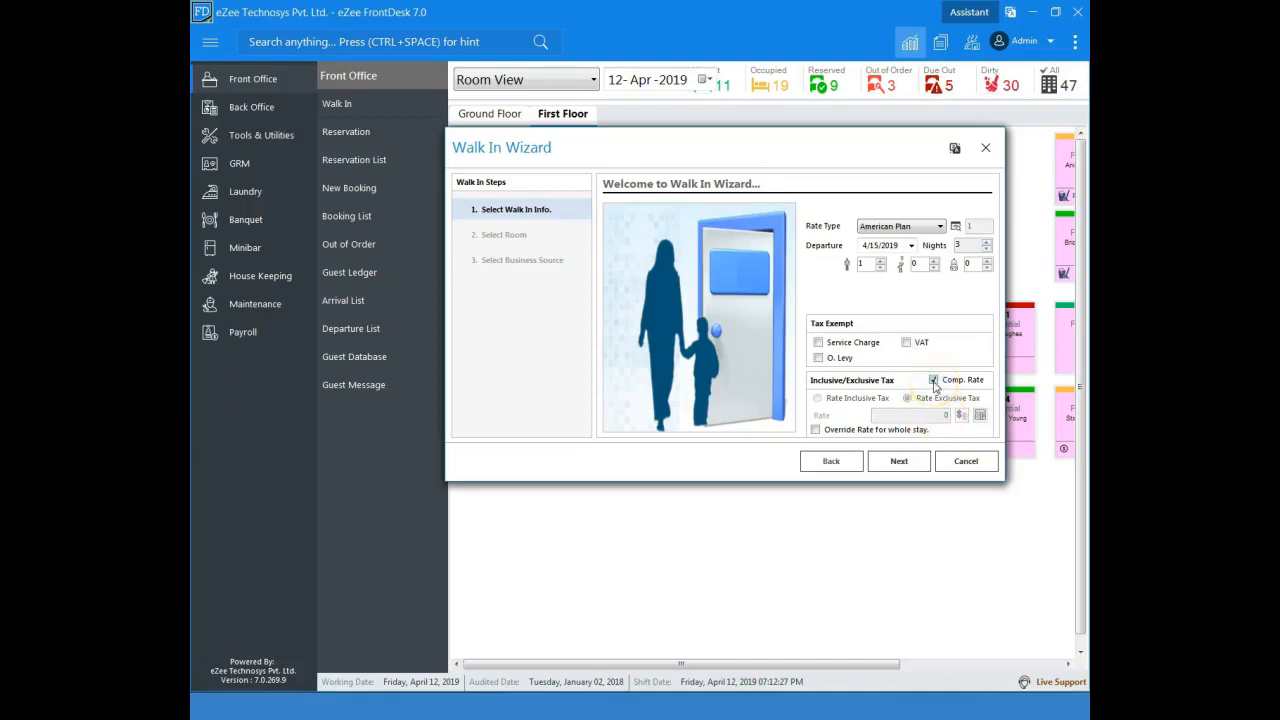
{"action": "left_click", "coordinate": [934, 384]}
{"action": "left_click", "coordinate": [927, 416]}
{"action": "type", "text": "1000"}
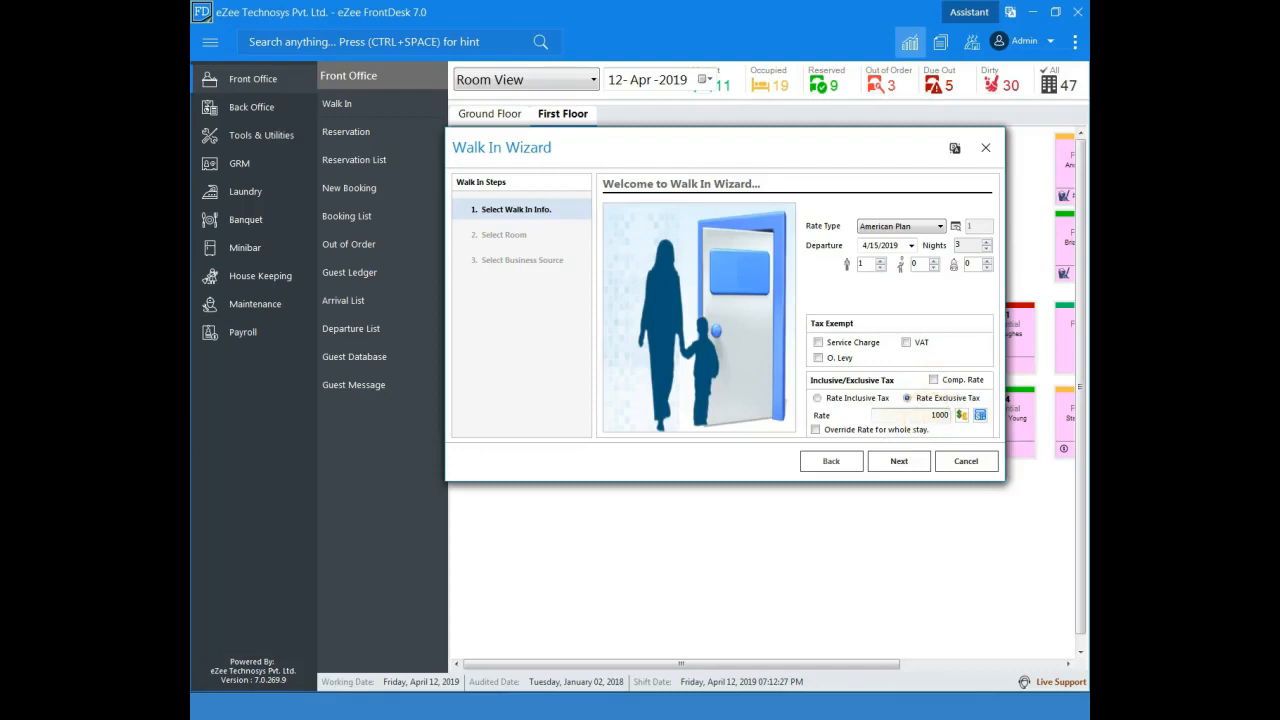
{"action": "left_click", "coordinate": [842, 400]}
{"action": "left_click", "coordinate": [907, 398]}
Step: Set the tax-exclusive rate to 5000, override it for the whole stay, and continue to room selection
{"action": "left_click", "coordinate": [916, 414]}
{"action": "double_click", "coordinate": [916, 414]}
{"action": "type", "text": "500"}
{"action": "left_click", "coordinate": [840, 431]}
{"action": "left_click", "coordinate": [888, 462]}
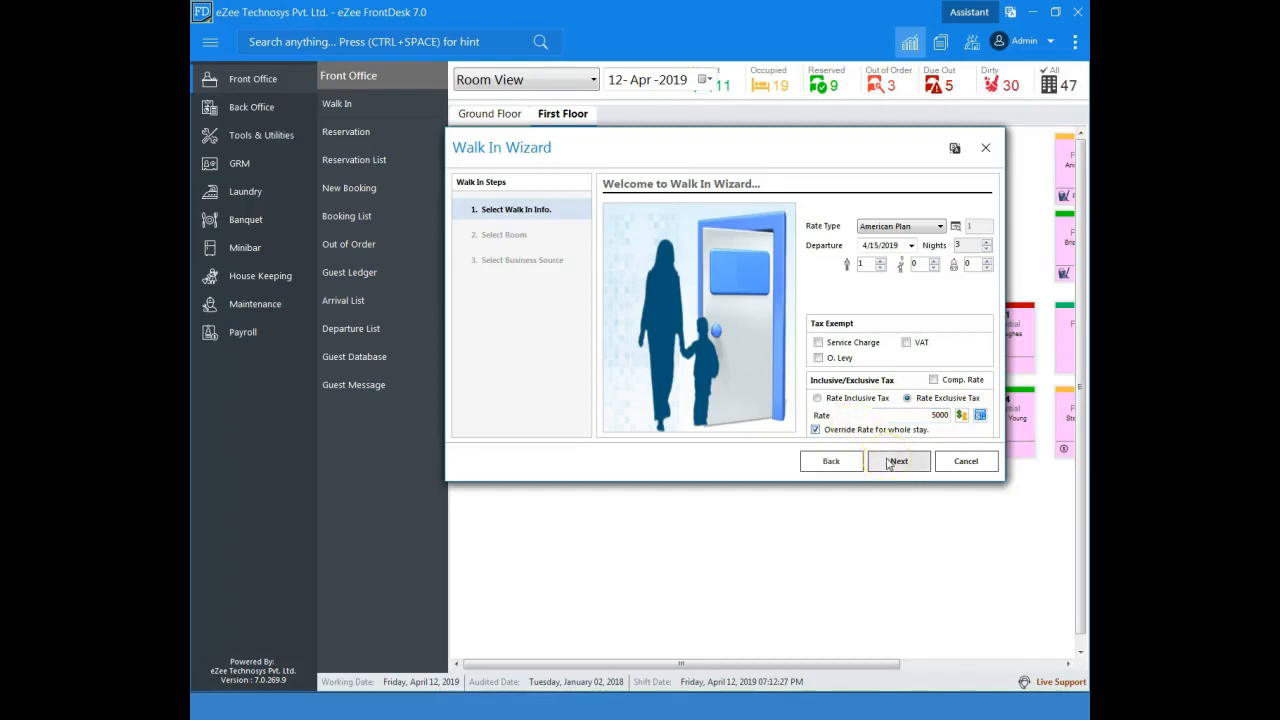
{"action": "left_click", "coordinate": [888, 462]}
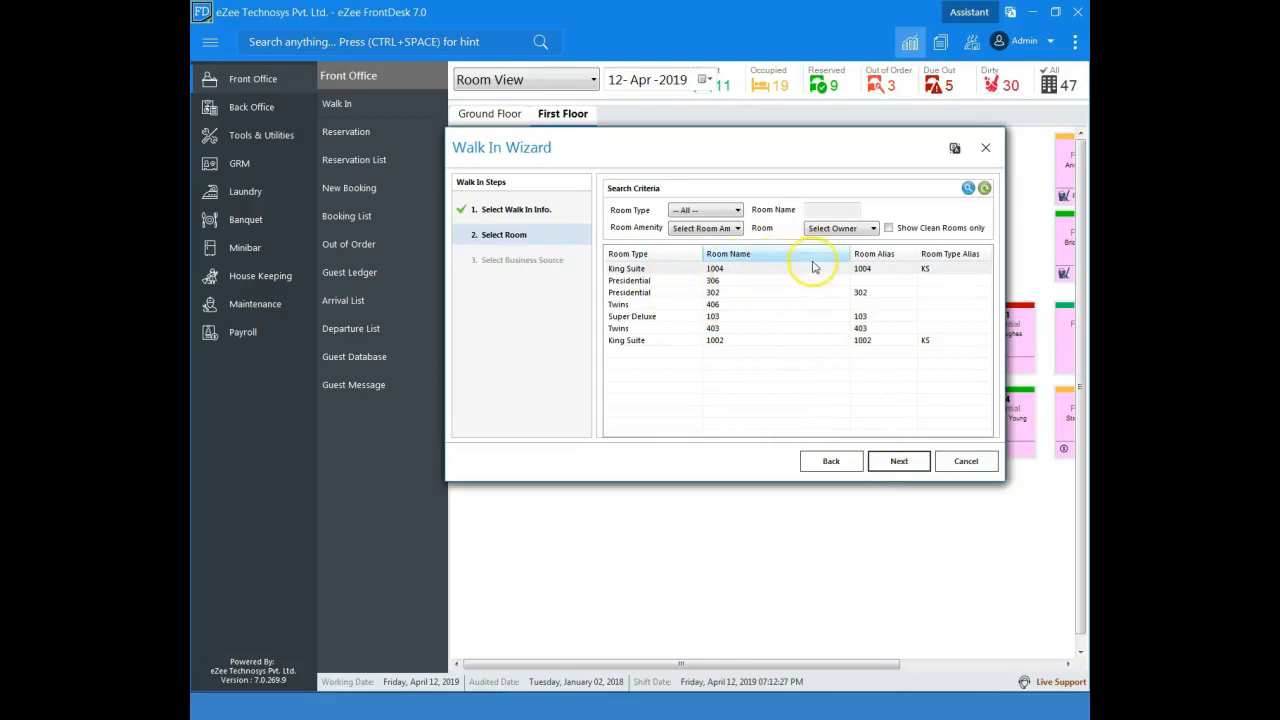
Step: Try King Suite room 1004 from the clean-rooms-only list and remove the clean rooms filter
{"action": "left_click", "coordinate": [888, 229]}
{"action": "left_click", "coordinate": [720, 270]}
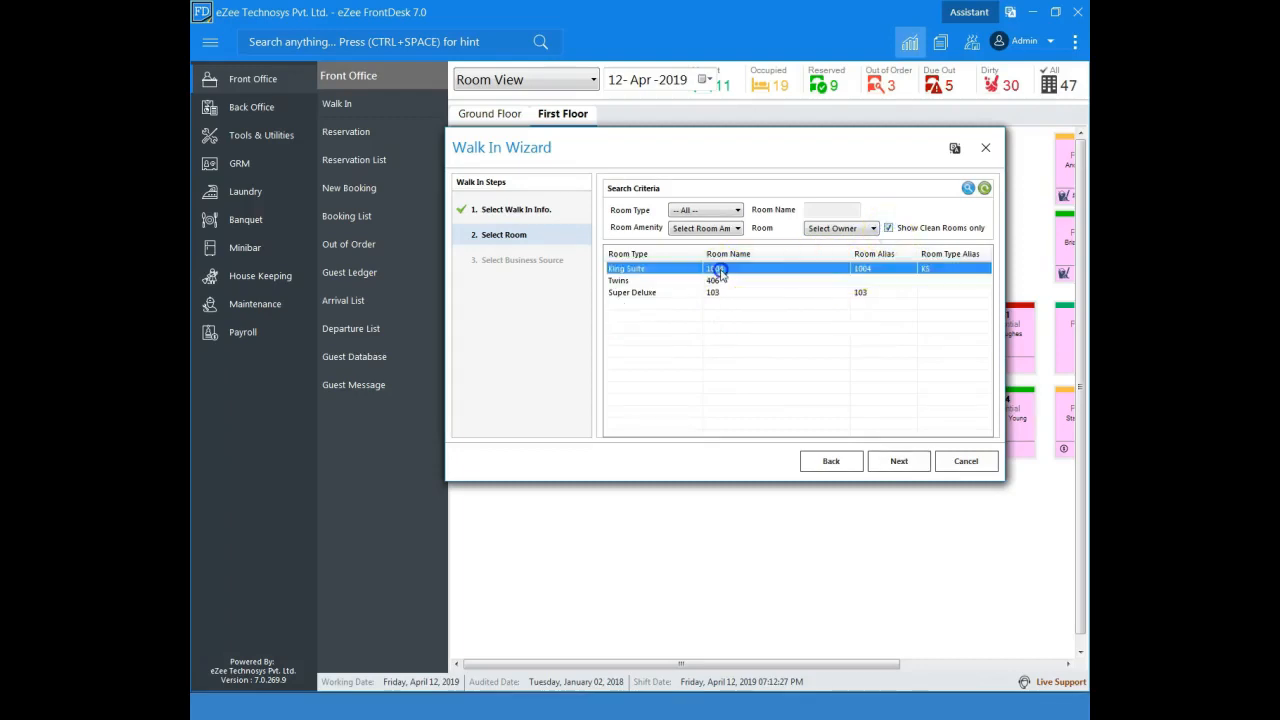
{"action": "left_click", "coordinate": [888, 228]}
Step: Search the available rooms by King Suite room type and reset the search criteria
{"action": "left_click", "coordinate": [707, 212]}
{"action": "left_click", "coordinate": [703, 210]}
{"action": "left_click", "coordinate": [706, 210]}
{"action": "left_click", "coordinate": [695, 233]}
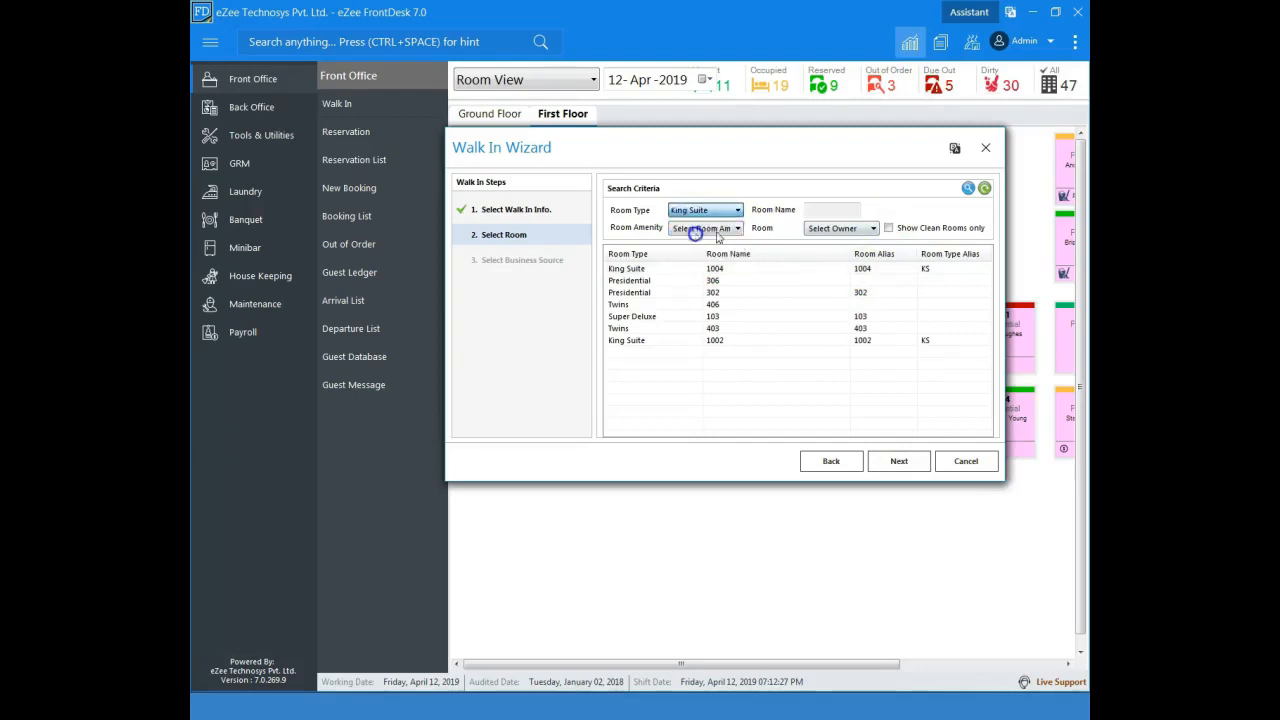
{"action": "left_click", "coordinate": [967, 188]}
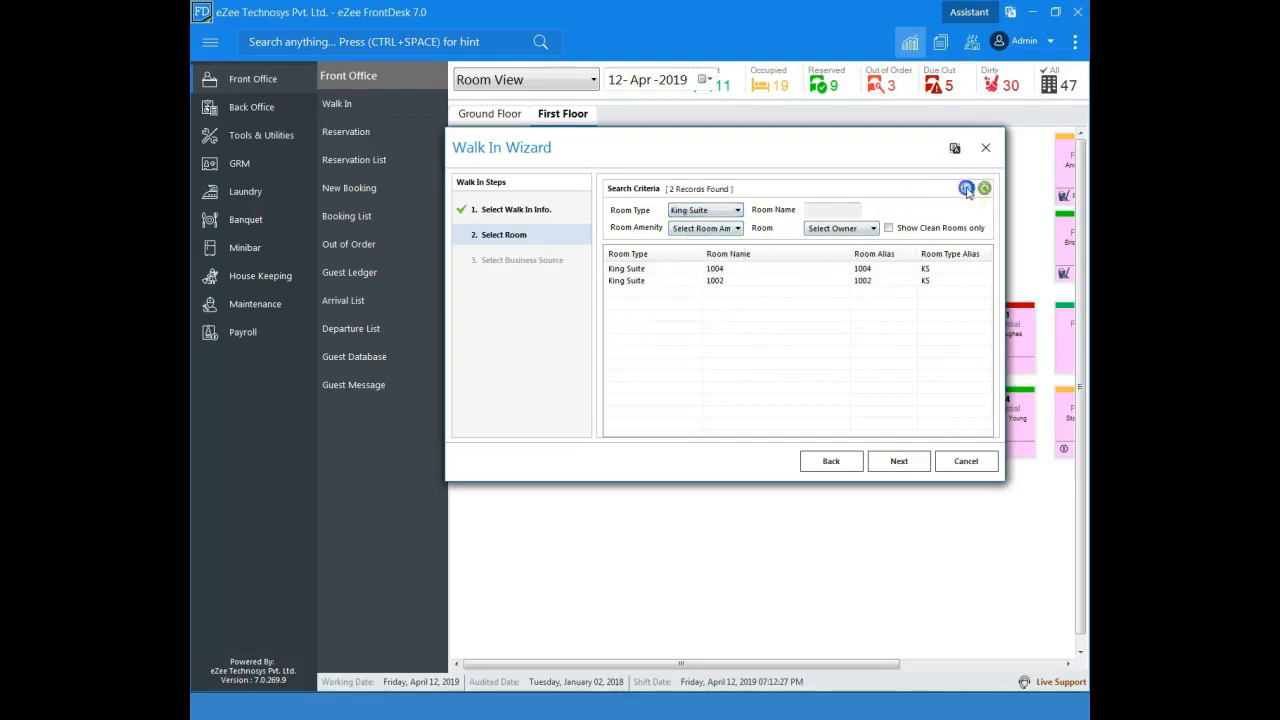
{"action": "left_click", "coordinate": [720, 213]}
{"action": "left_click", "coordinate": [714, 232]}
{"action": "left_click", "coordinate": [984, 188]}
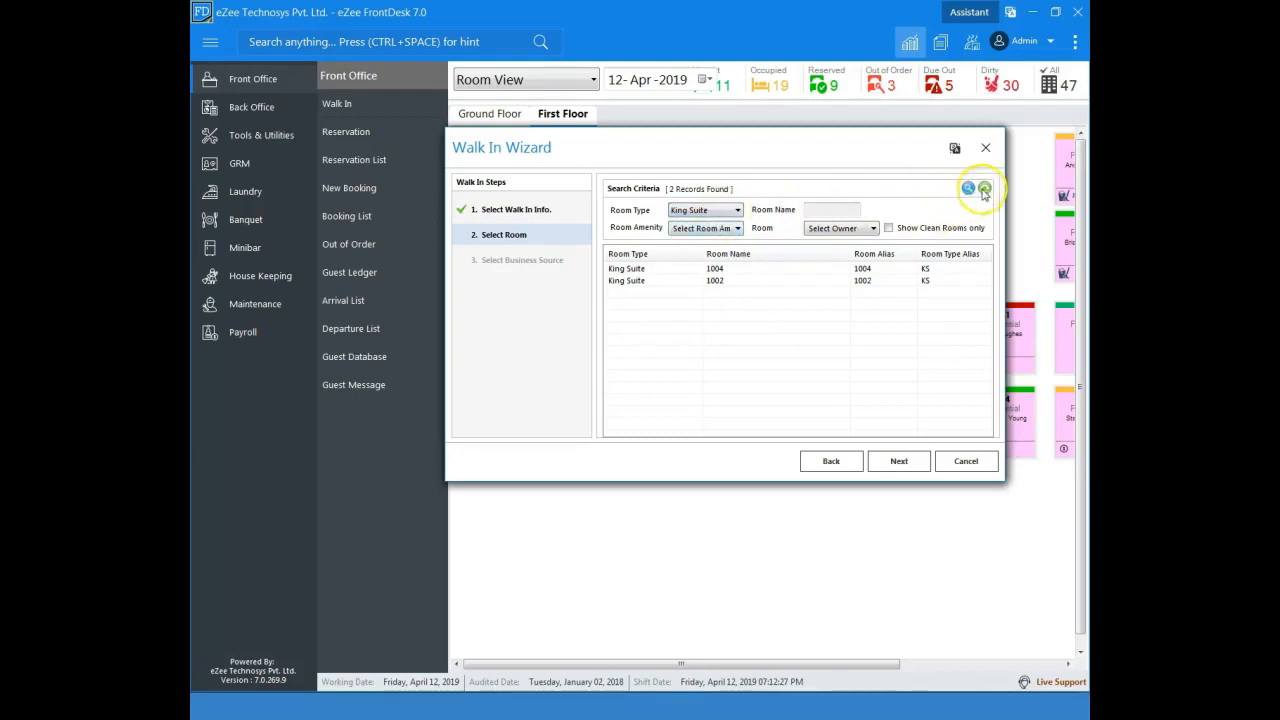
Step: Limit the list to clean rooms and choose Super Deluxe room 103 for the walk-in
{"action": "left_click", "coordinate": [917, 230]}
{"action": "left_click", "coordinate": [677, 291]}
{"action": "left_click", "coordinate": [891, 465]}
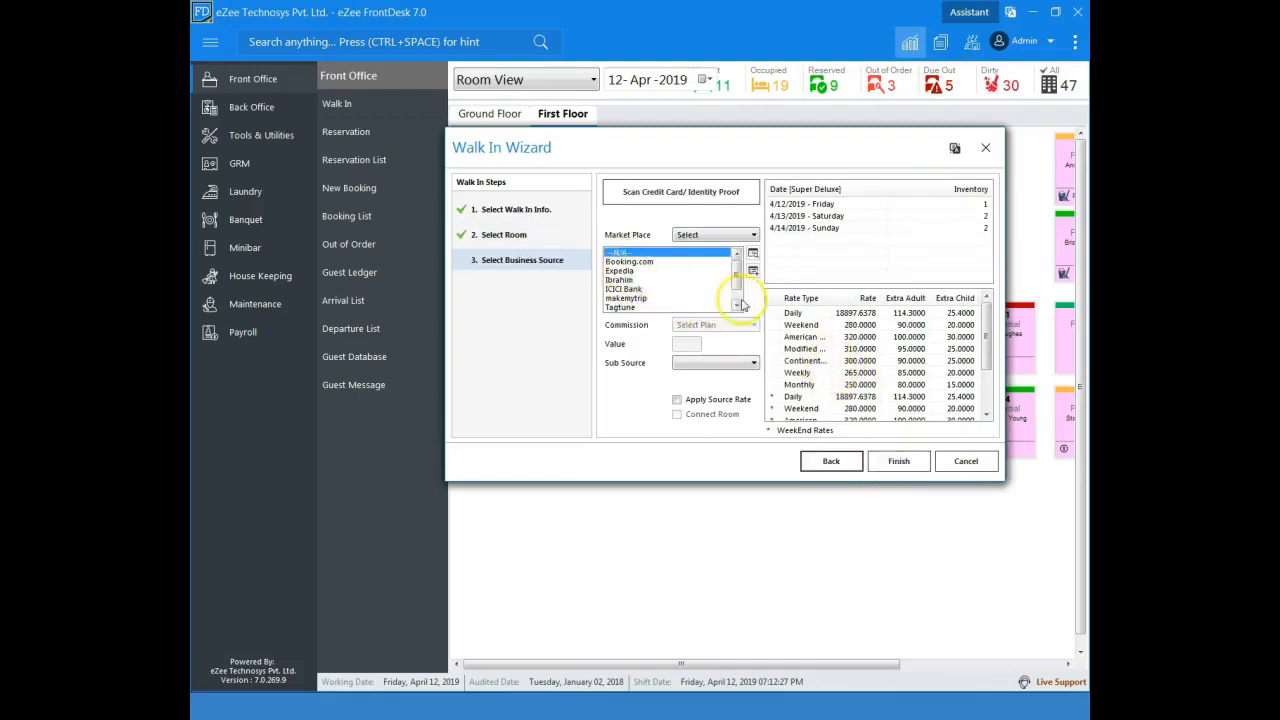
Step: Select Tour operator as the business source and finish the wizard
{"action": "left_click_drag", "start_coordinate": [736, 265], "coordinate": [735, 288]}
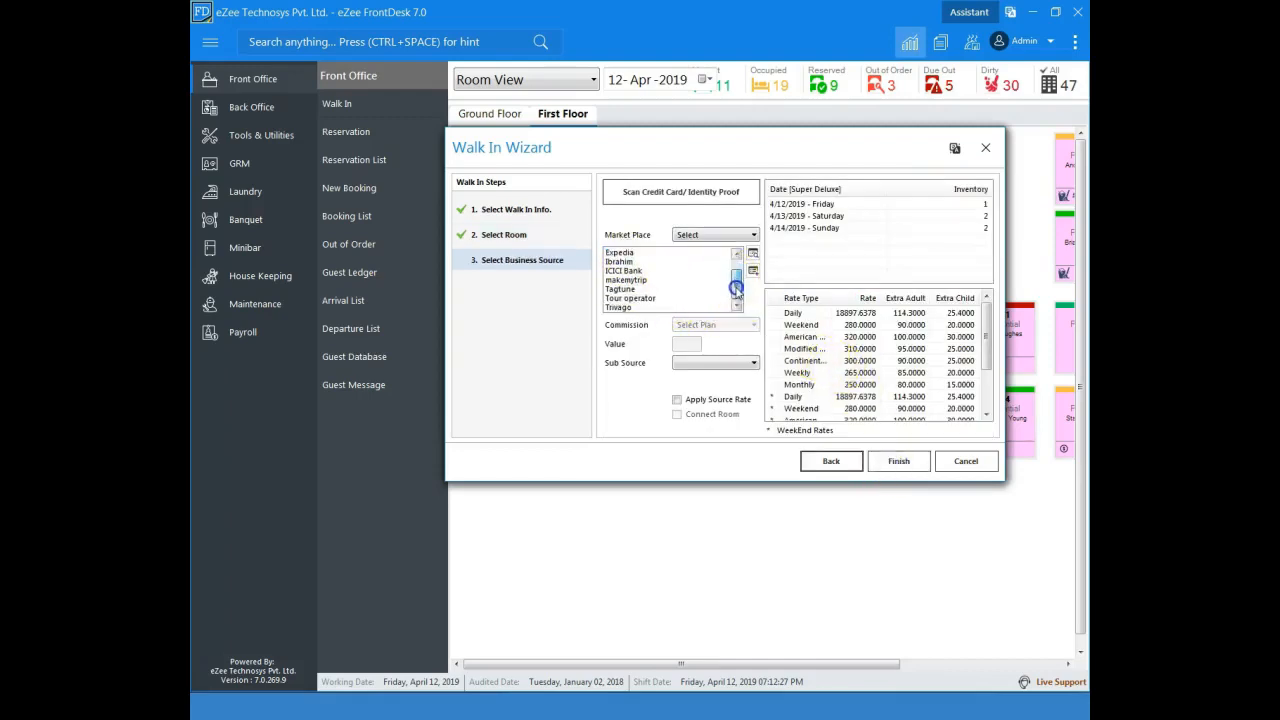
{"action": "left_click", "coordinate": [648, 298]}
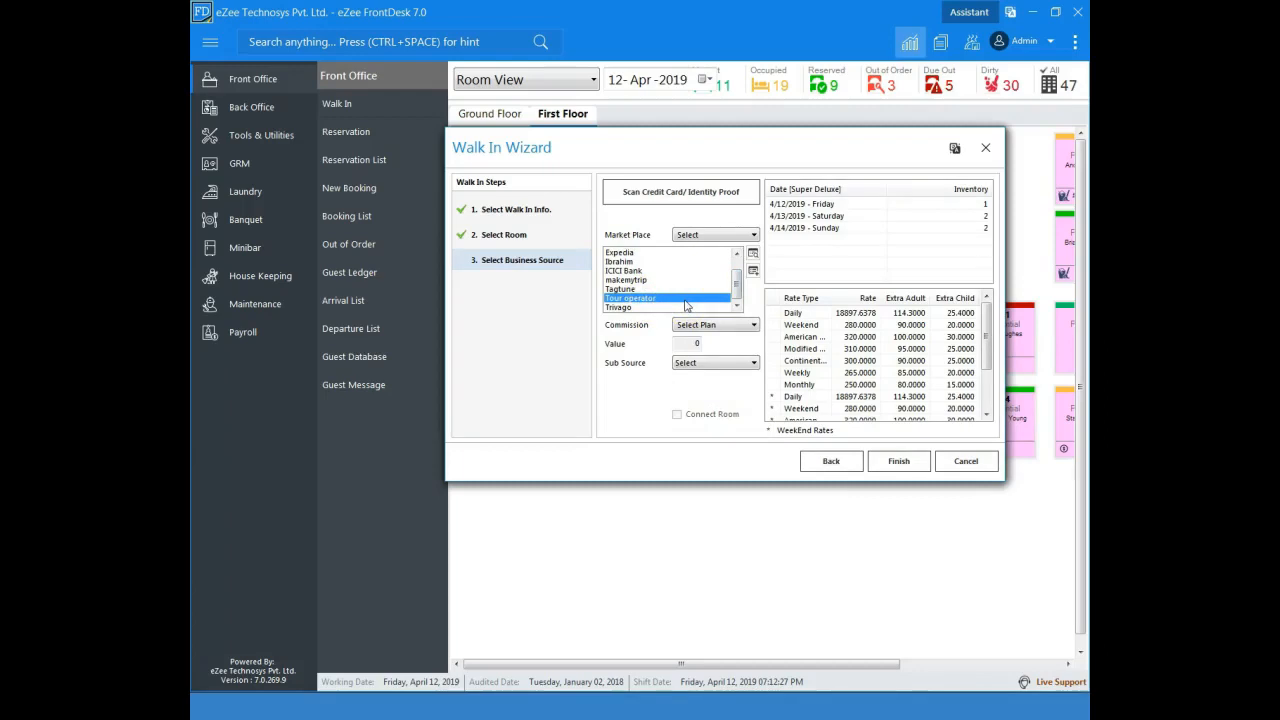
{"action": "left_click", "coordinate": [899, 463]}
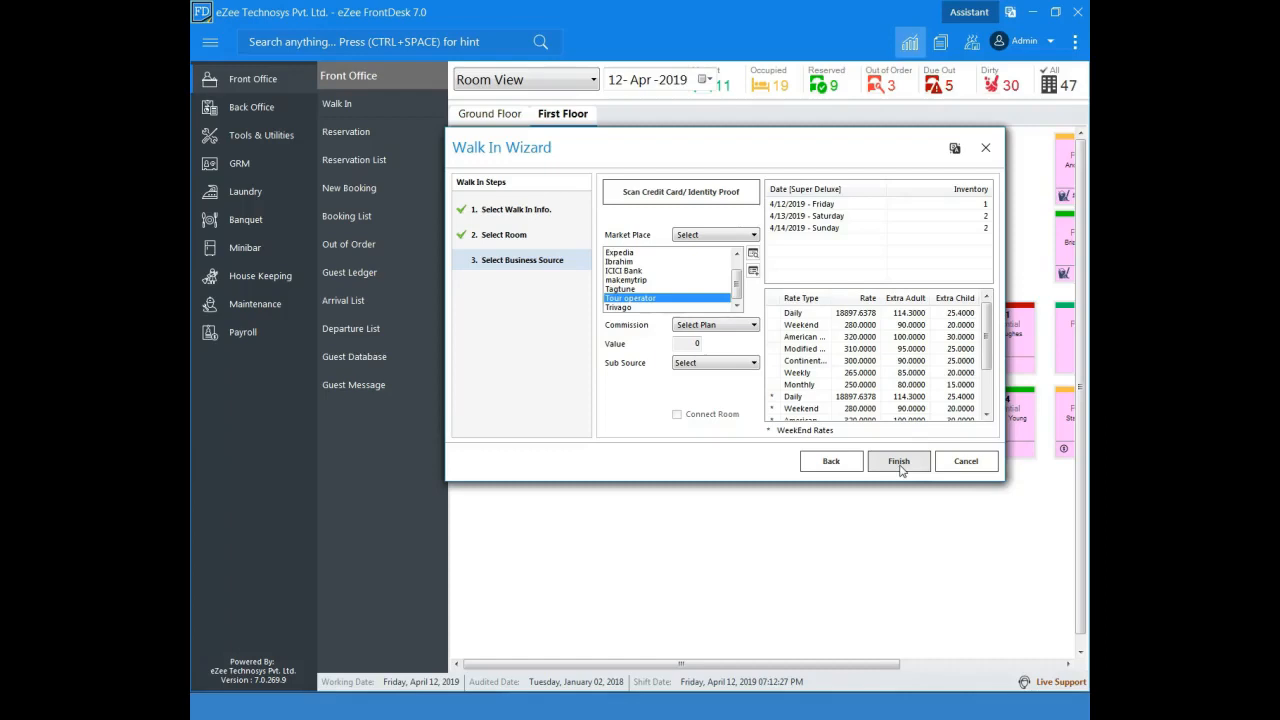
{"action": "left_click", "coordinate": [899, 462]}
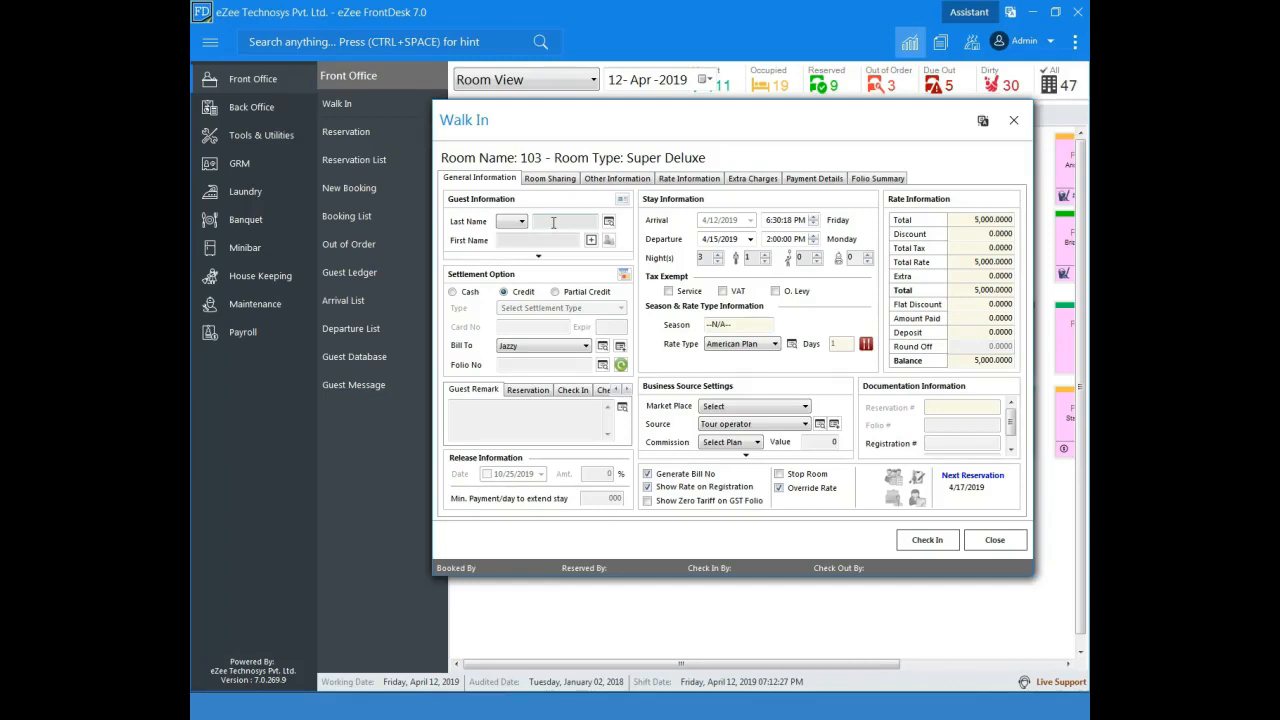
Step: Look up the guest by last name in the guest profile list and load the first matching profile into the walk-in
{"action": "left_click", "coordinate": [553, 222]}
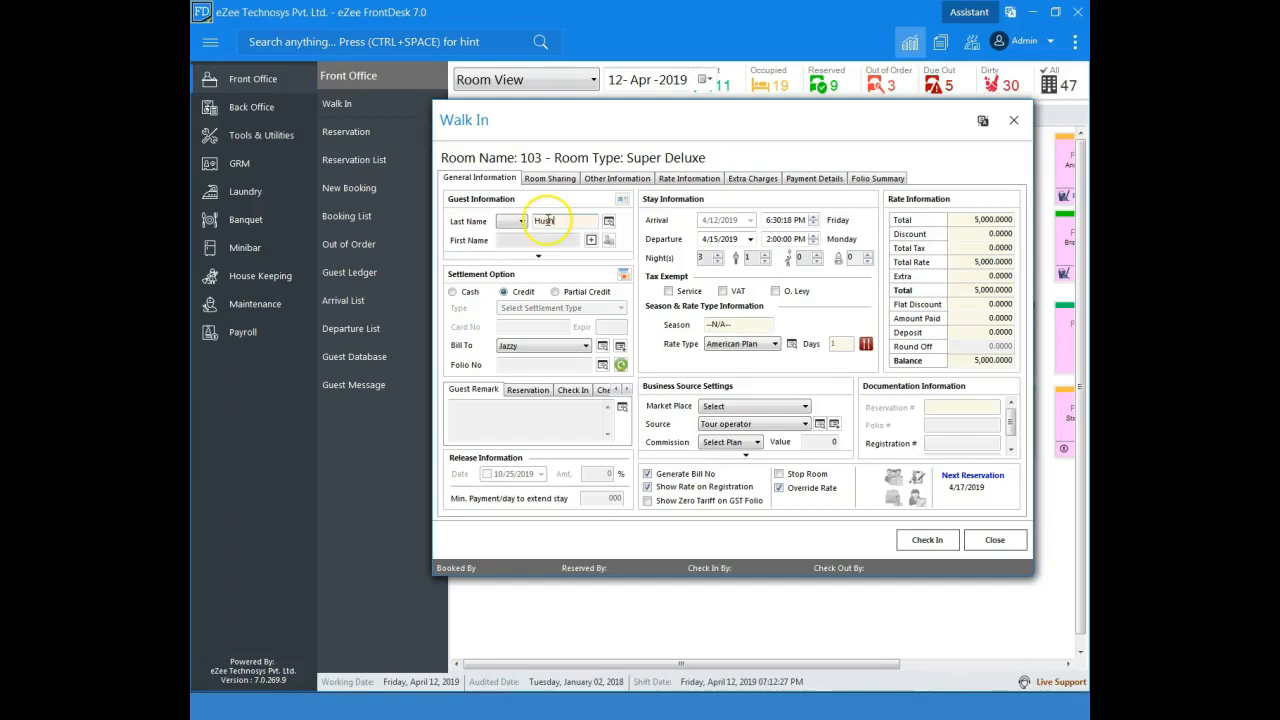
{"action": "type", "text": "h"}
{"action": "left_click", "coordinate": [608, 221]}
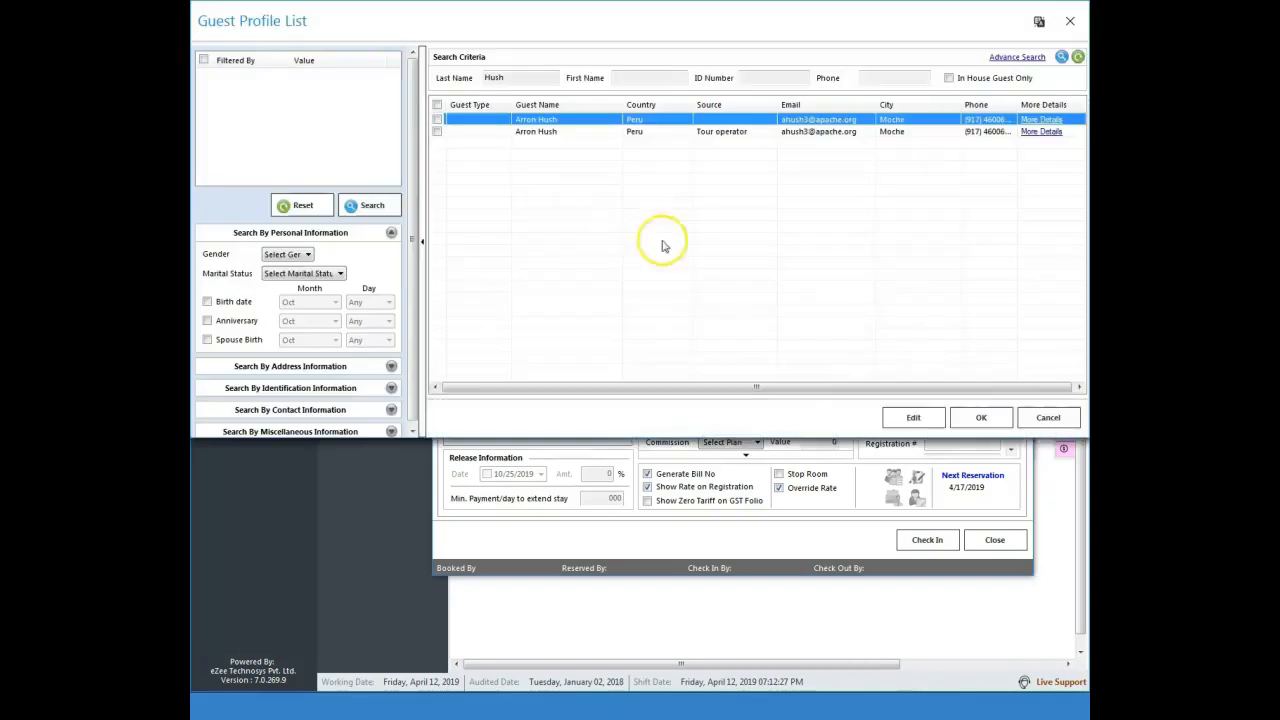
{"action": "left_click", "coordinate": [437, 120]}
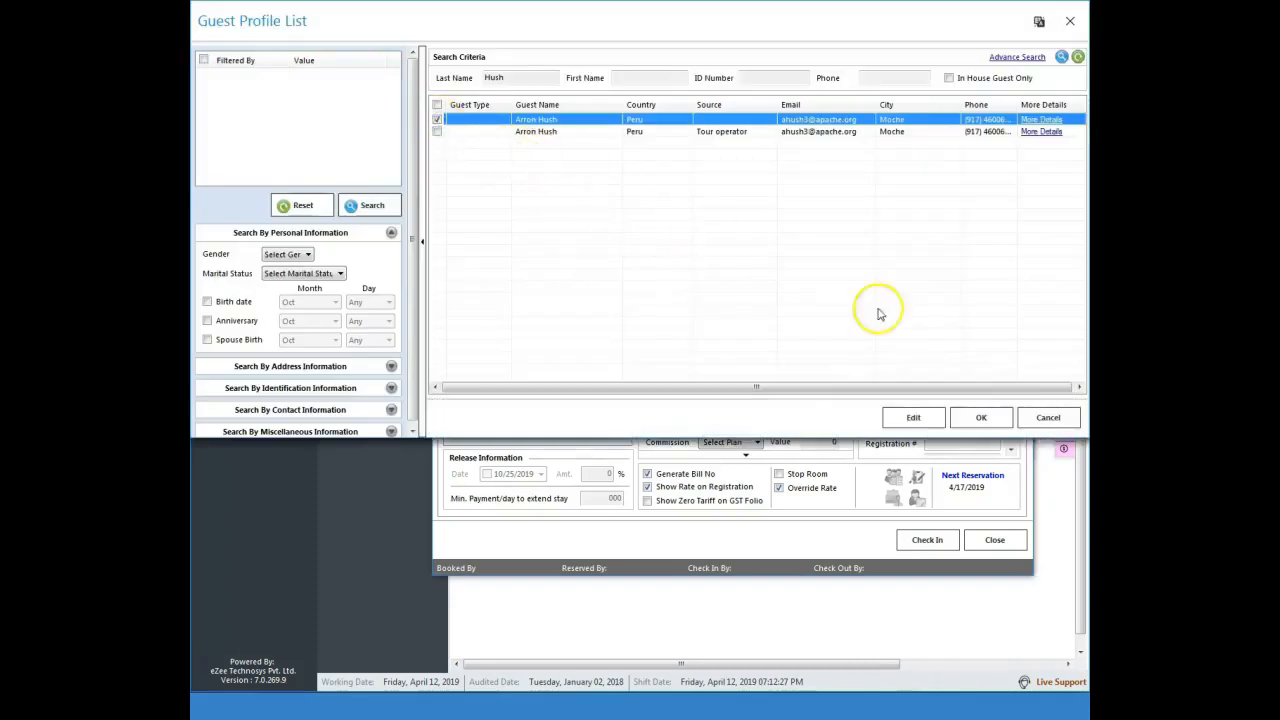
{"action": "left_click", "coordinate": [982, 418]}
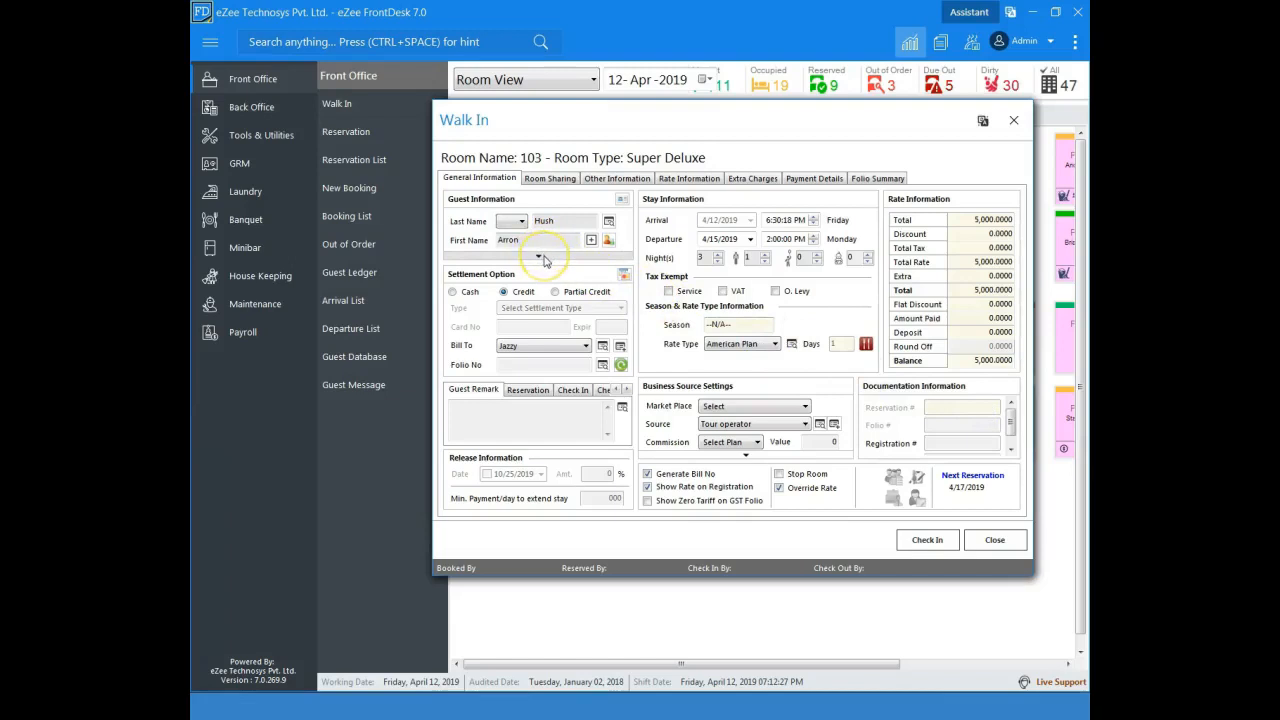
Step: Expand the guest information and review the guest's address and contact details
{"action": "left_click", "coordinate": [543, 259]}
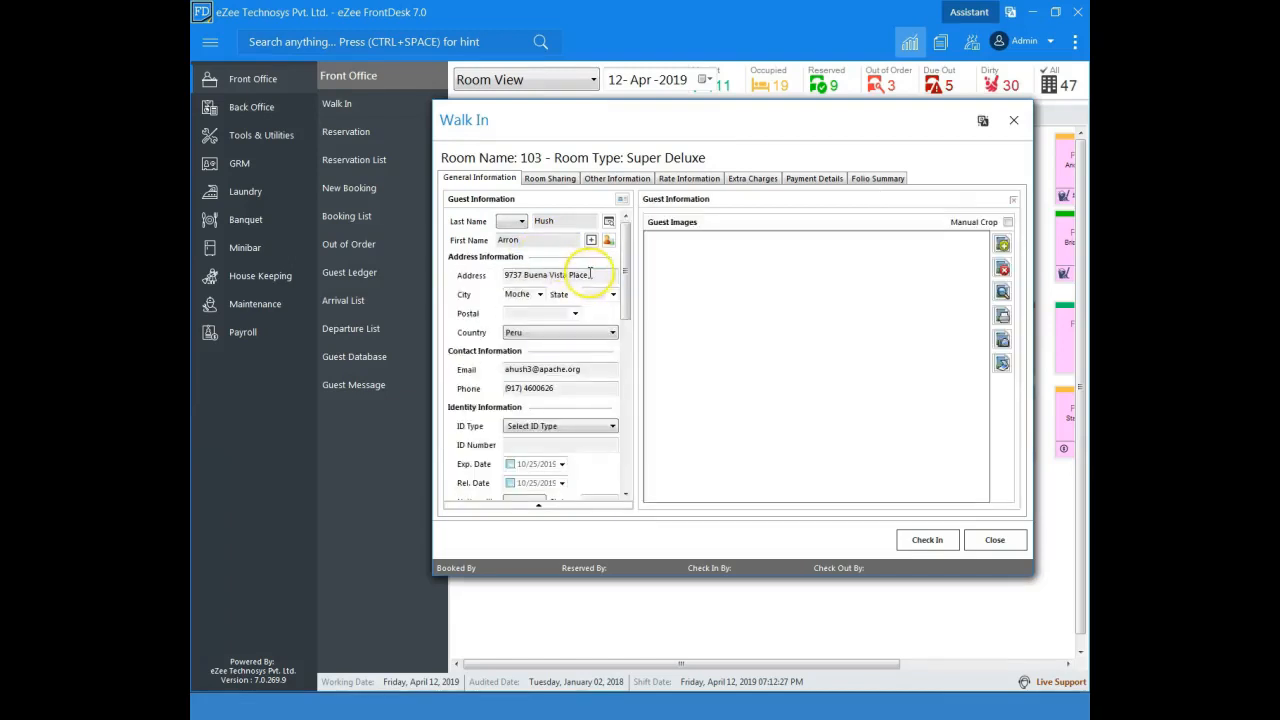
{"action": "left_click", "coordinate": [592, 274]}
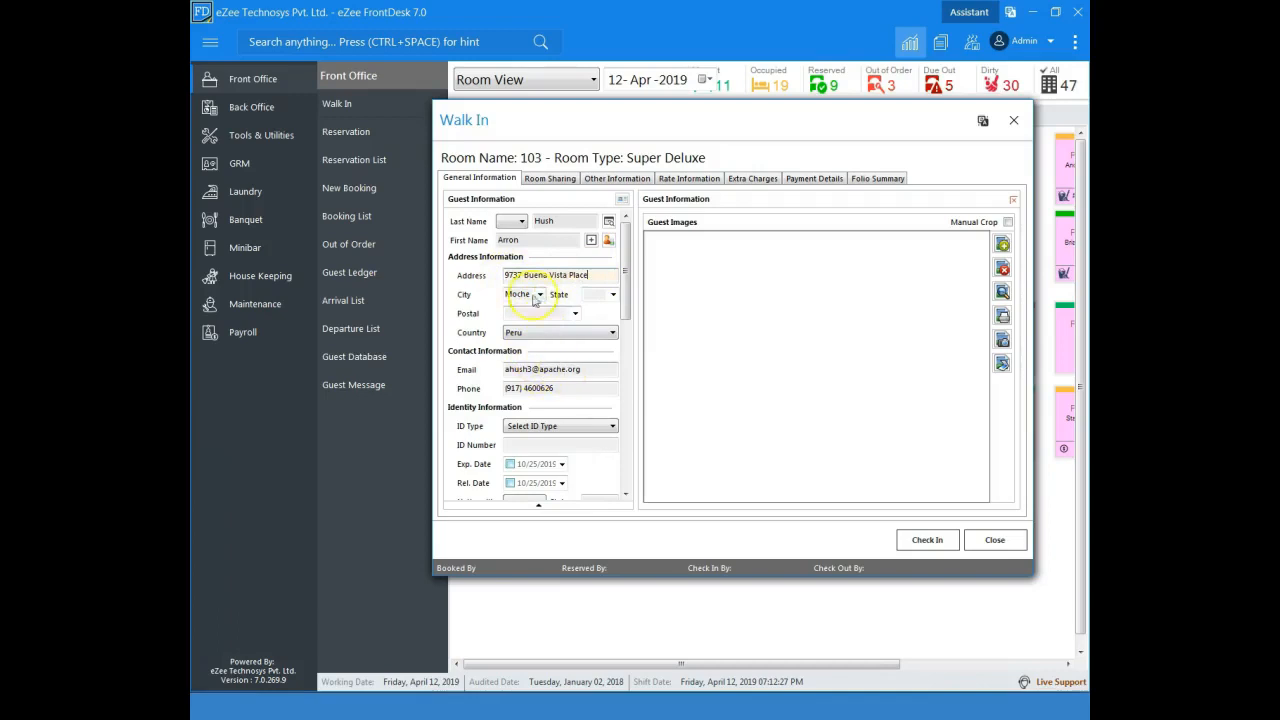
{"action": "left_click", "coordinate": [538, 504]}
{"action": "left_click", "coordinate": [505, 240]}
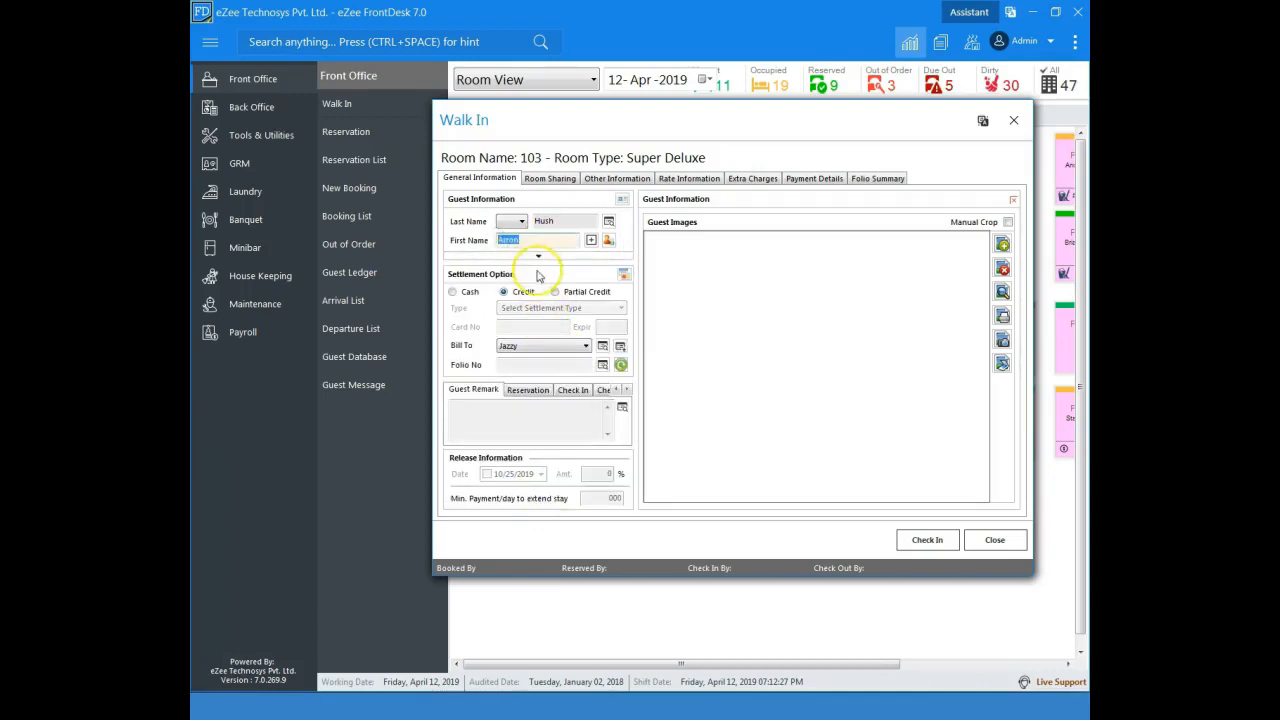
{"action": "left_click", "coordinate": [538, 257]}
{"action": "left_click", "coordinate": [545, 274]}
{"action": "left_click", "coordinate": [578, 390]}
Step: Set the guest's ID type to Passport and enter the ID number
{"action": "left_click", "coordinate": [567, 426]}
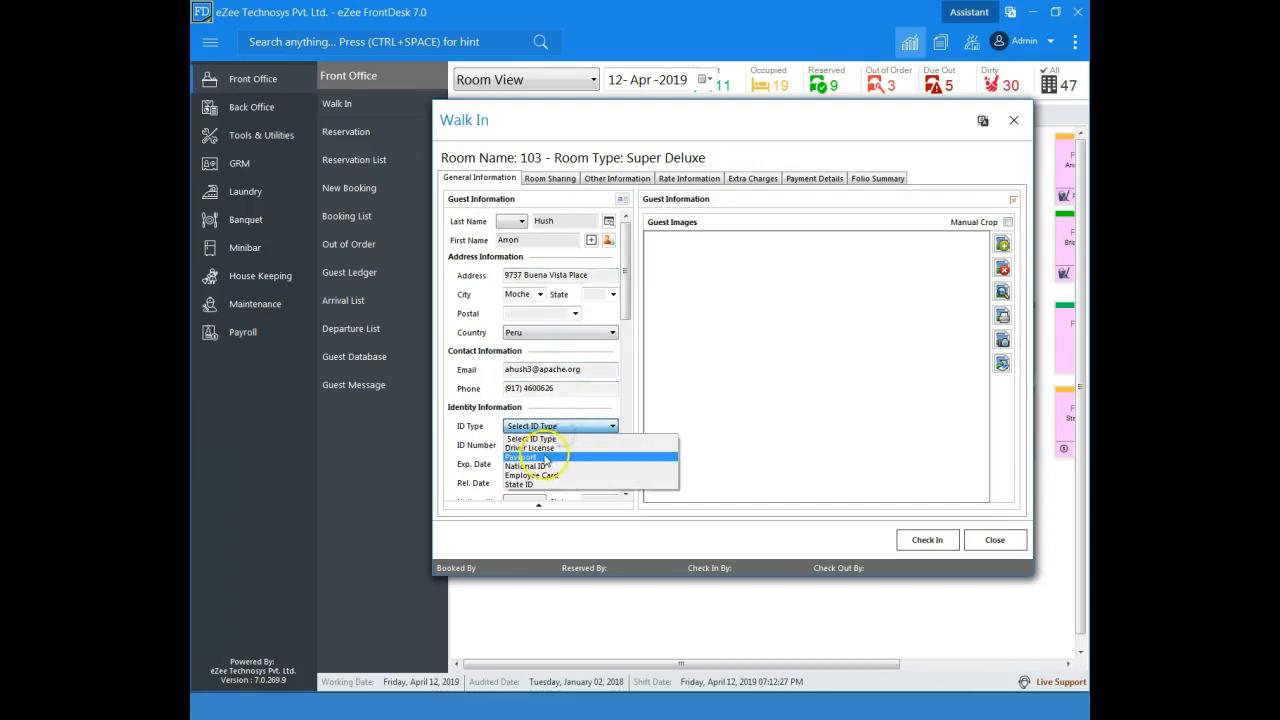
{"action": "left_click", "coordinate": [535, 436]}
{"action": "left_click", "coordinate": [533, 442]}
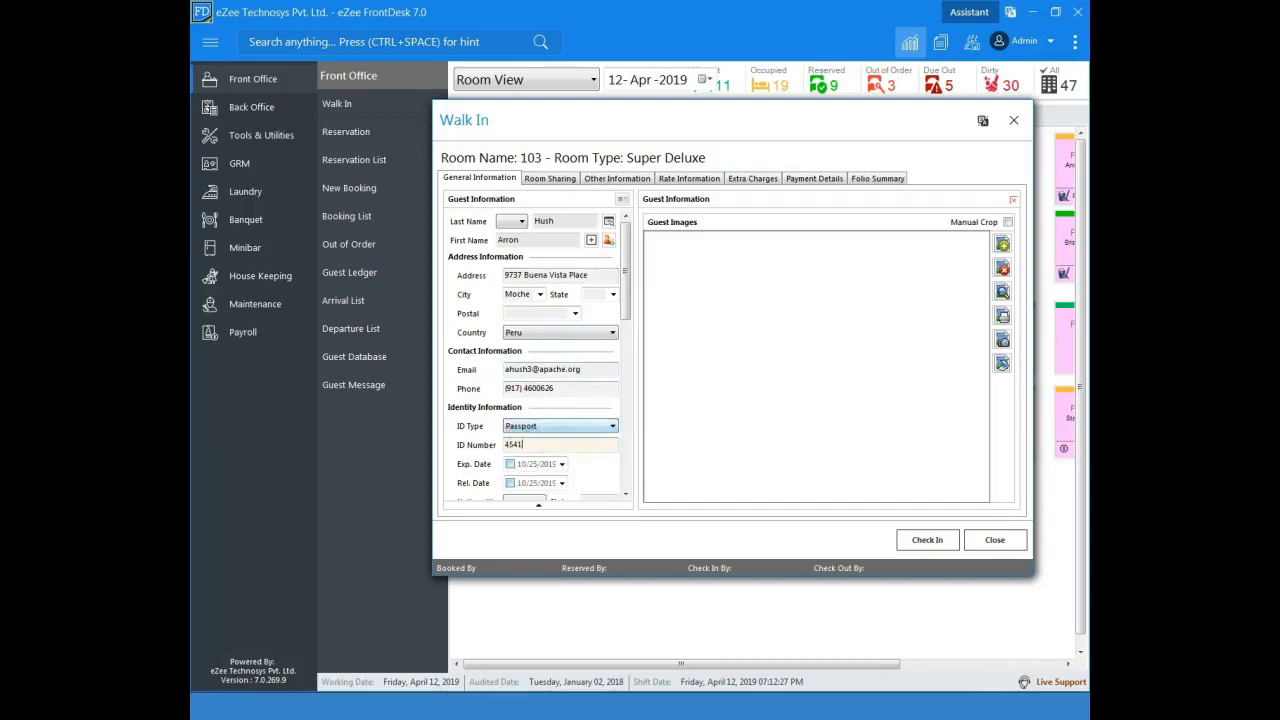
Step: Look at the camera capture and scanner source options for adding guest images, and cancel both
{"action": "left_click_drag", "start_coordinate": [621, 314], "coordinate": [627, 410]}
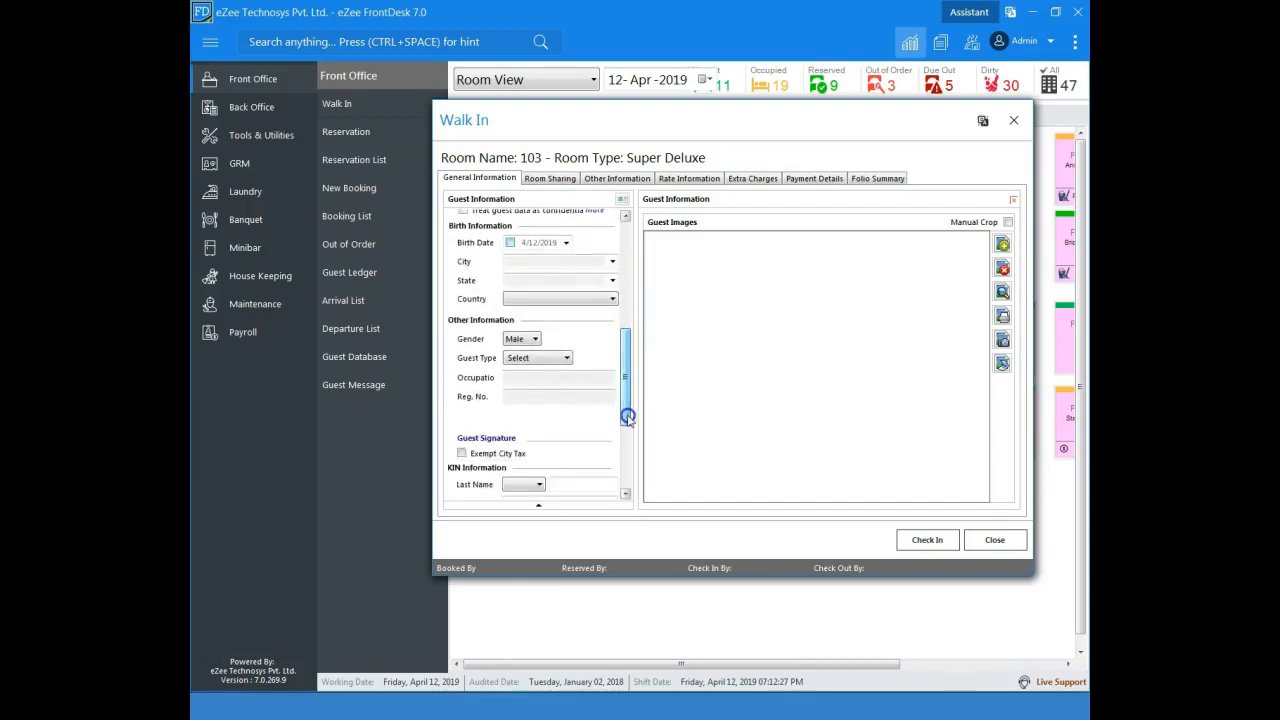
{"action": "left_click", "coordinate": [1002, 341]}
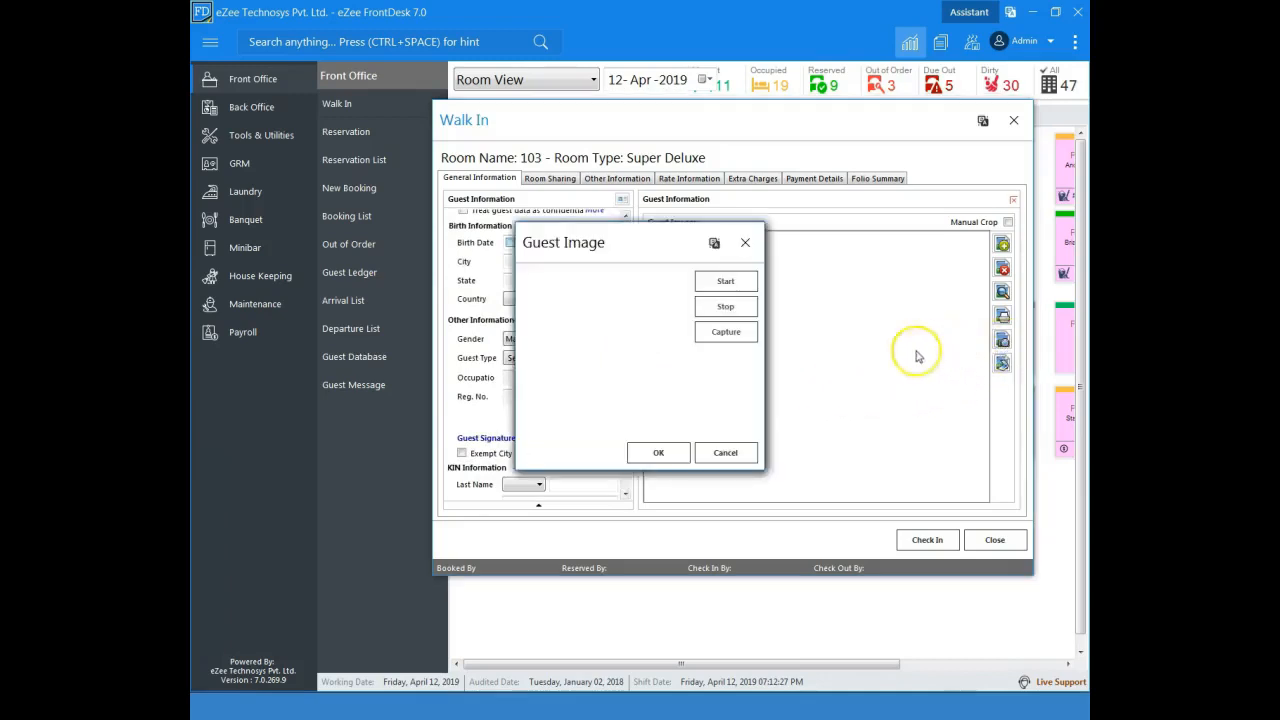
{"action": "left_click", "coordinate": [746, 243]}
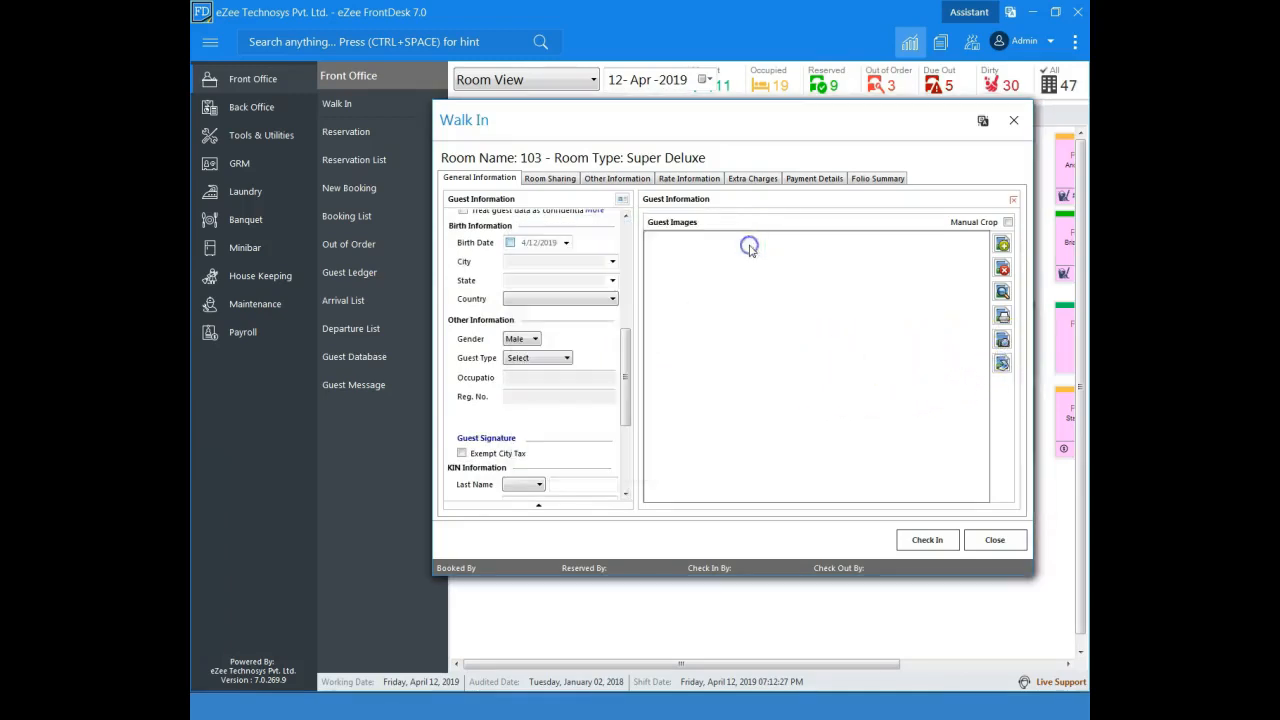
{"action": "left_click", "coordinate": [1002, 364]}
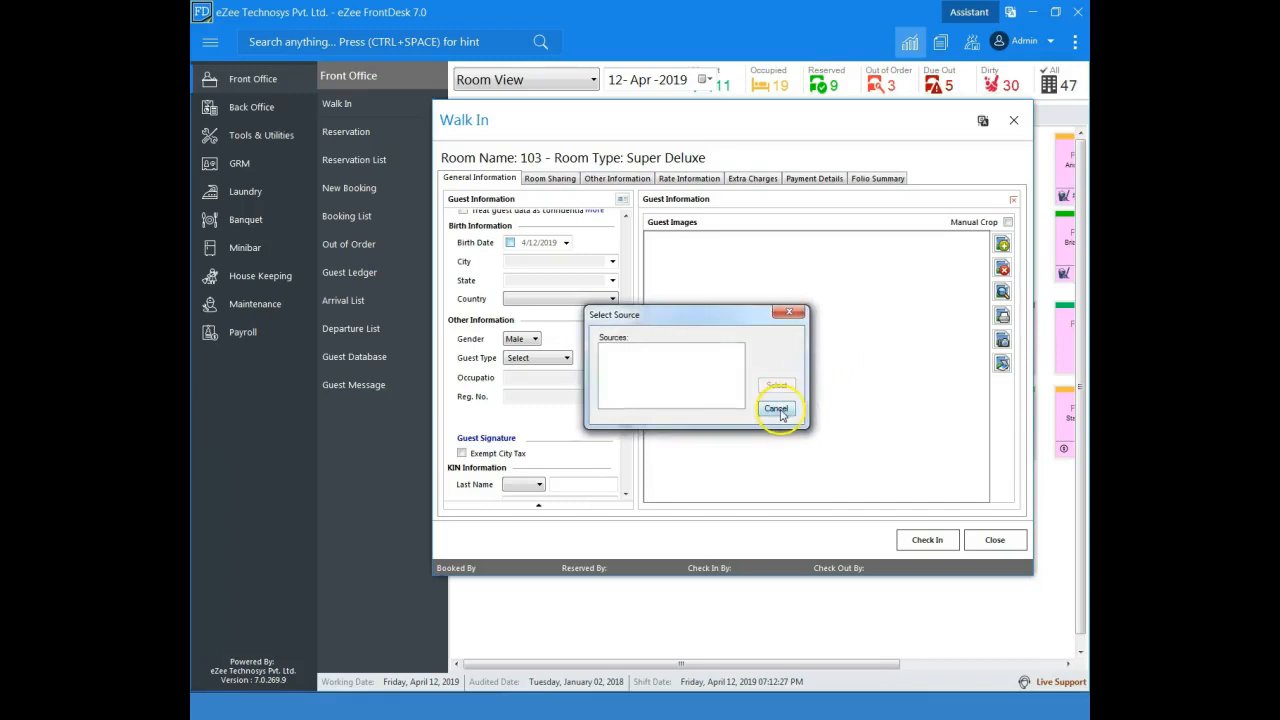
{"action": "left_click", "coordinate": [777, 410]}
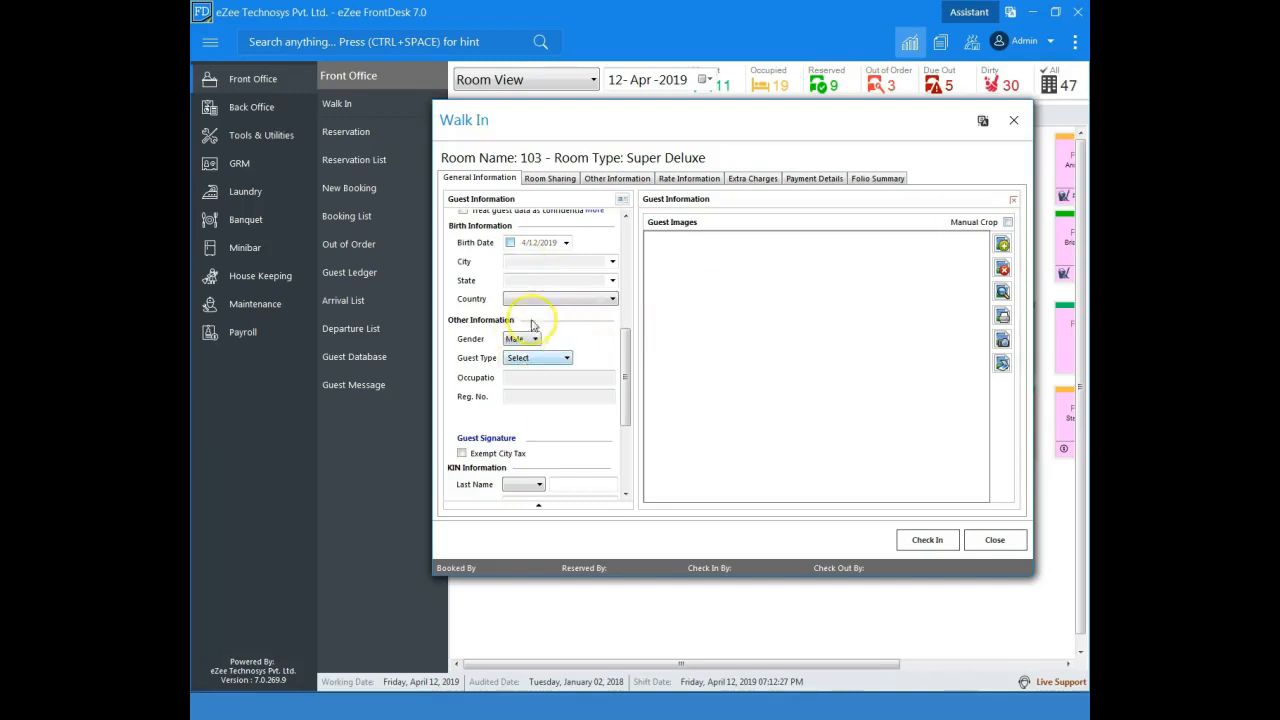
Step: Close the guest images area and collapse the expanded guest information to return to the stay and settlement details
{"action": "scroll", "coordinate": [600, 350], "scroll_direction": "up", "scroll_amount": 3}
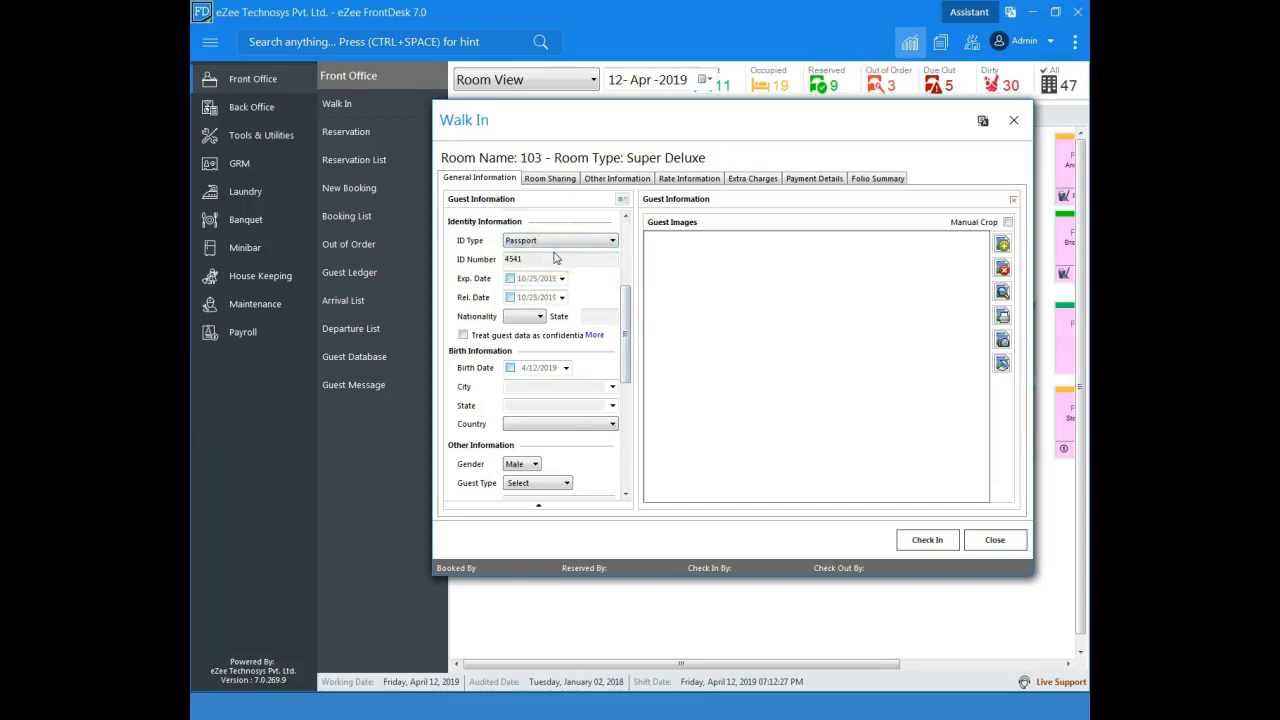
{"action": "left_click", "coordinate": [1013, 200]}
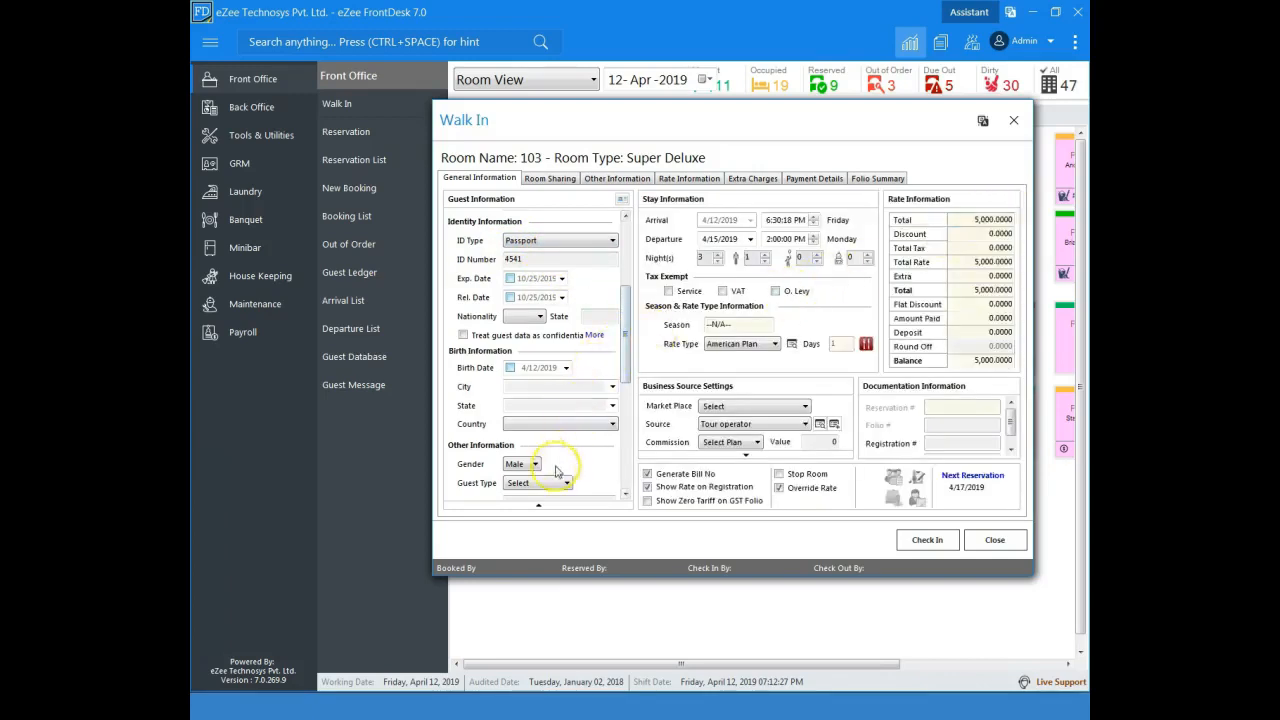
{"action": "left_click", "coordinate": [539, 503]}
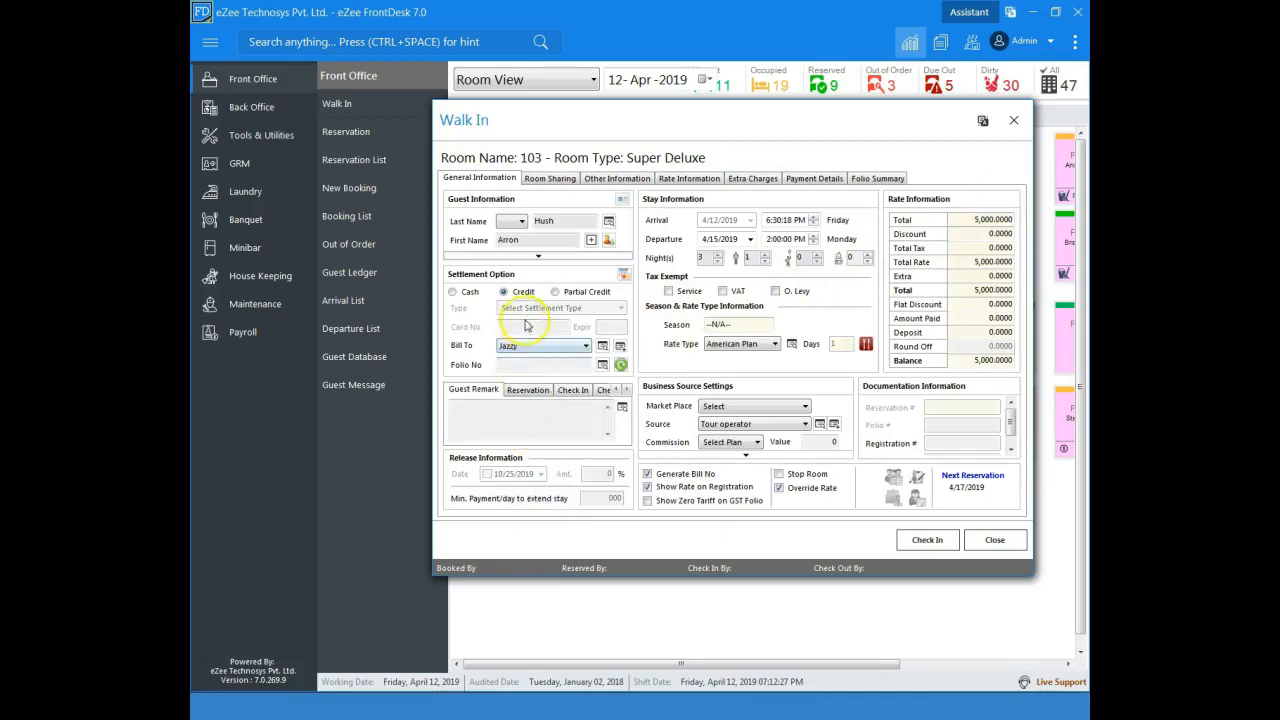
Step: Keep the settlement option on Credit, bill it to Mudo, and add the guest remark "Guest is vegan"
{"action": "left_click", "coordinate": [461, 292]}
{"action": "left_click", "coordinate": [537, 309]}
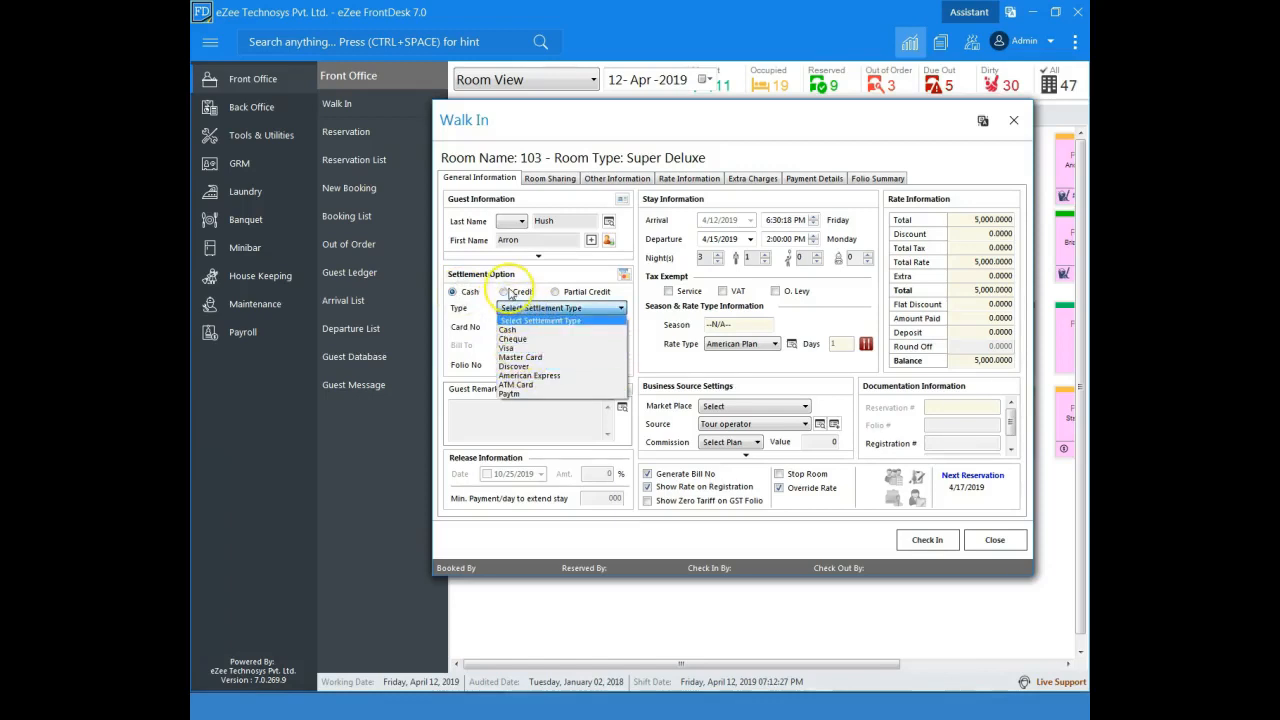
{"action": "left_click", "coordinate": [509, 292]}
{"action": "left_click", "coordinate": [505, 292]}
{"action": "left_click", "coordinate": [523, 344]}
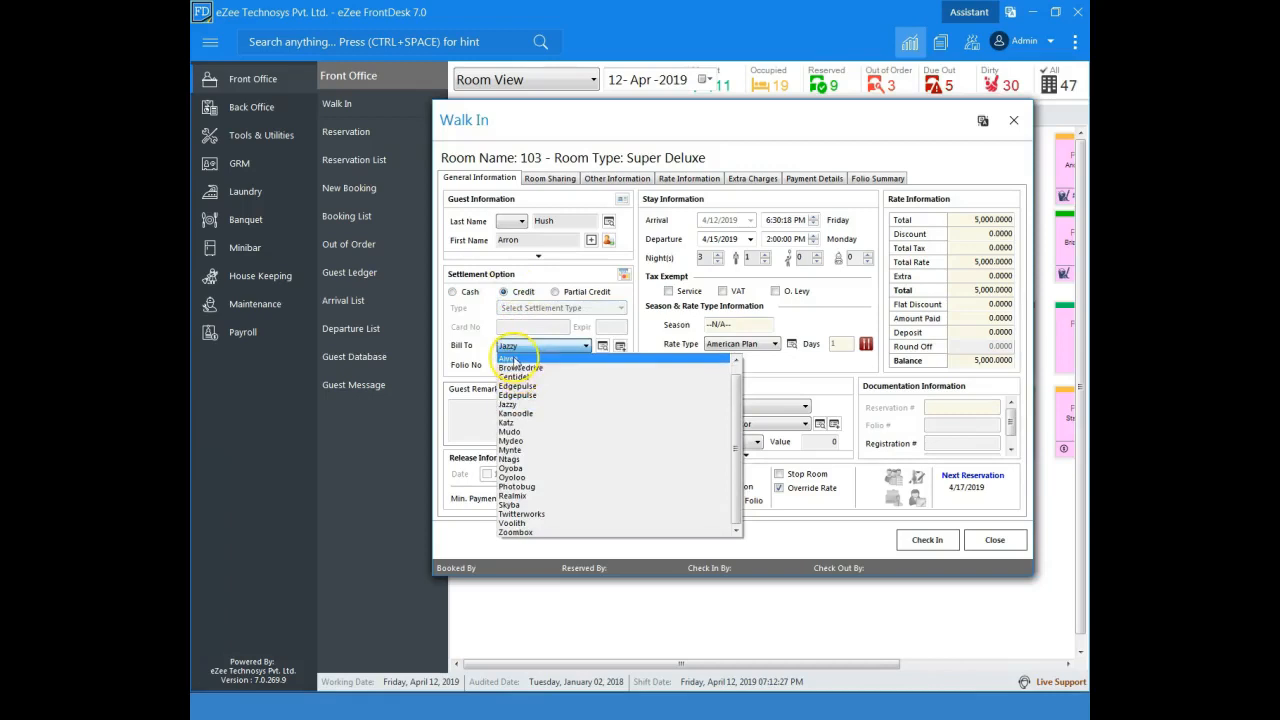
{"action": "left_click", "coordinate": [535, 438]}
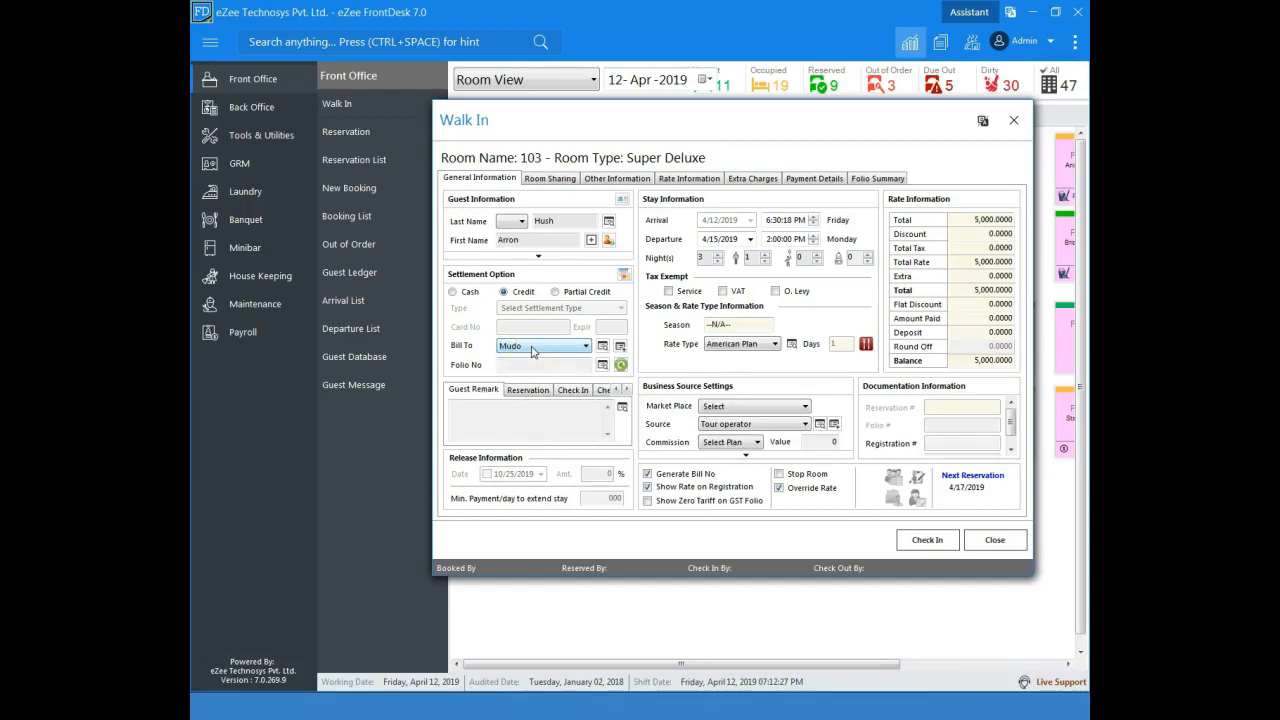
{"action": "left_click", "coordinate": [525, 422]}
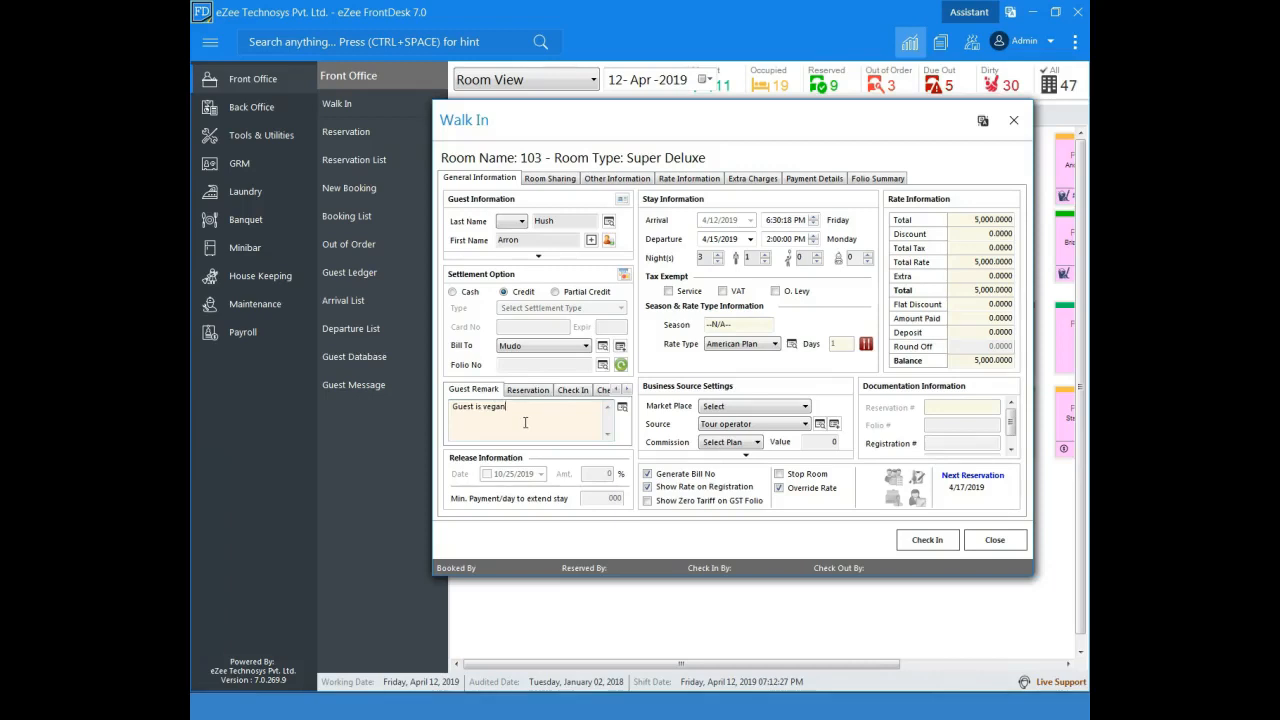
Step: Set the stay to 2 adults and 2 nights, departing 4/14/2019, keeping the American Plan rate type
{"action": "left_click", "coordinate": [750, 240]}
{"action": "left_click", "coordinate": [764, 256]}
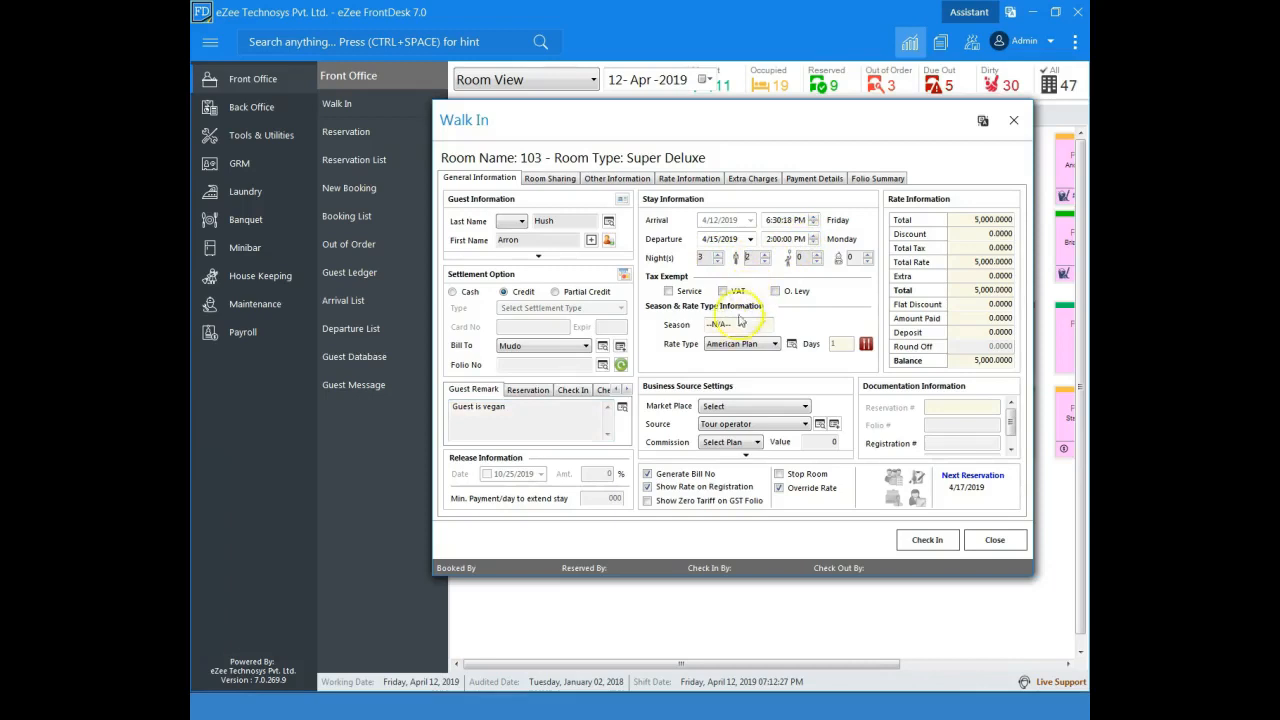
{"action": "left_click", "coordinate": [770, 346]}
{"action": "left_click", "coordinate": [770, 346]}
{"action": "left_click", "coordinate": [716, 261]}
{"action": "left_click", "coordinate": [750, 239]}
{"action": "left_click", "coordinate": [750, 239]}
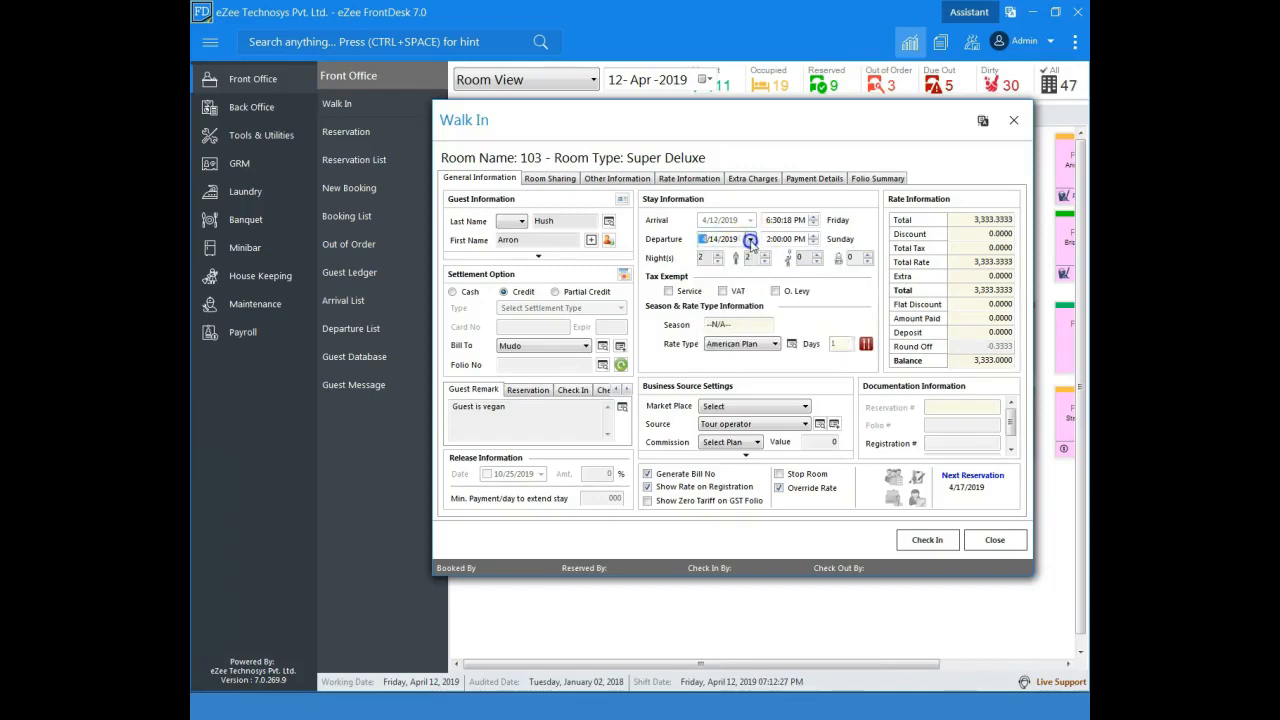
Step: Set the market place to Travel Agent and the source to Booking.com, with Show Rate on Registration turned off
{"action": "left_click", "coordinate": [795, 406]}
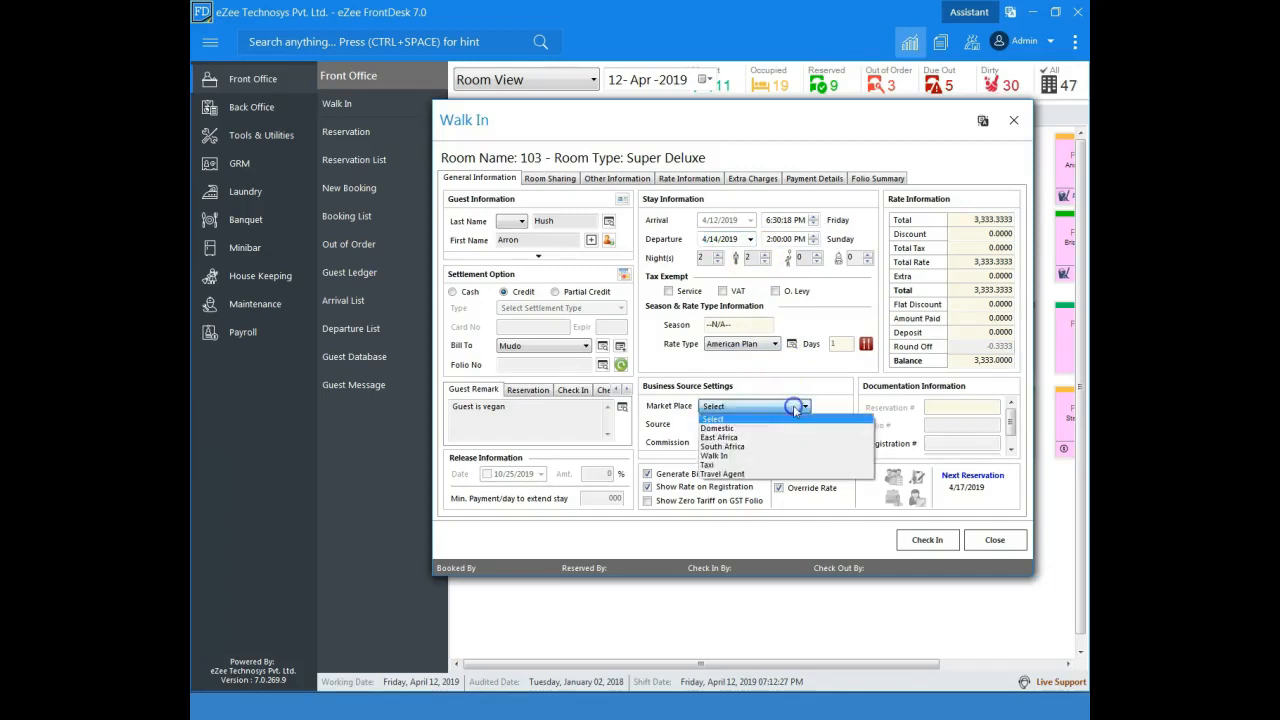
{"action": "left_click", "coordinate": [738, 428]}
{"action": "left_click", "coordinate": [745, 424]}
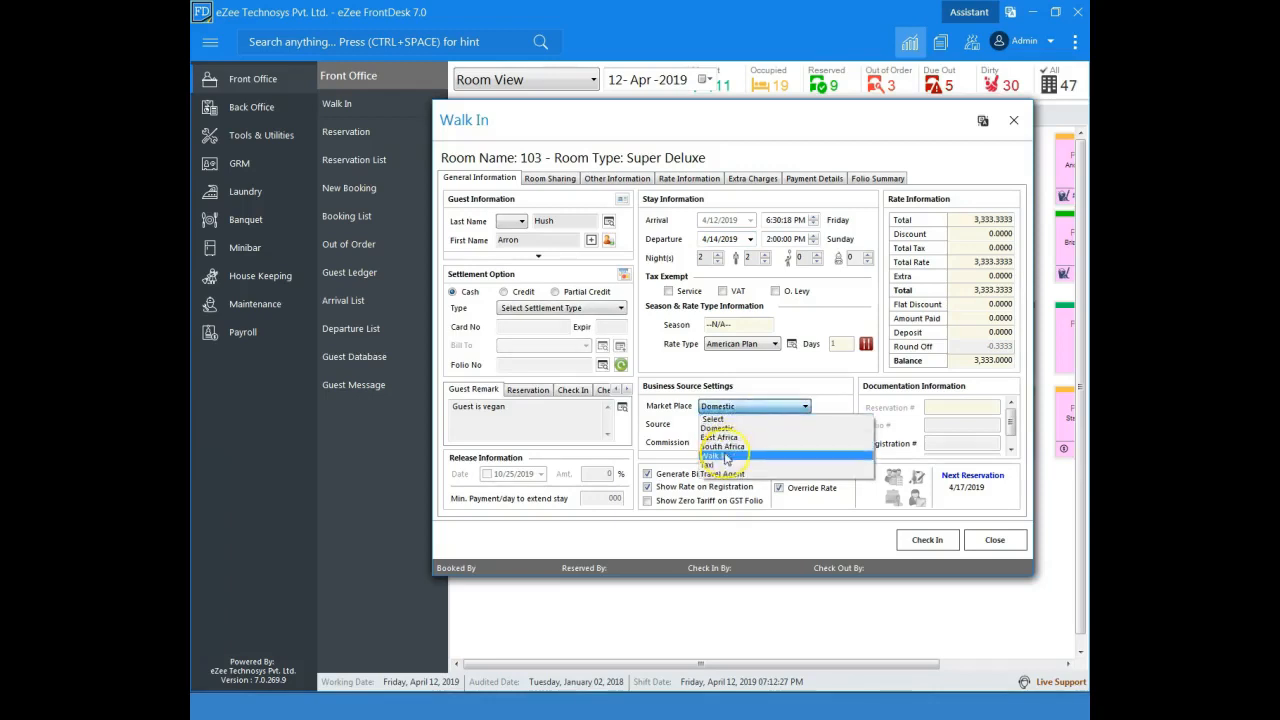
{"action": "left_click", "coordinate": [722, 472]}
{"action": "left_click", "coordinate": [734, 424]}
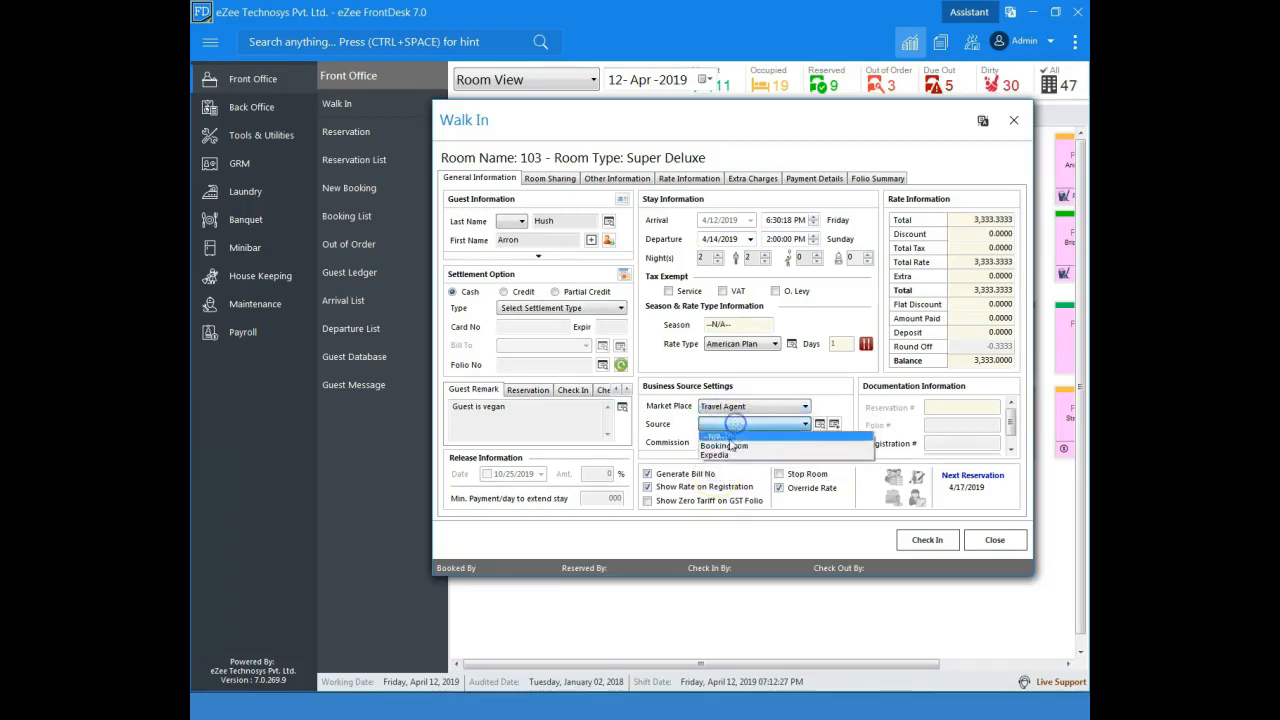
{"action": "left_click", "coordinate": [728, 447]}
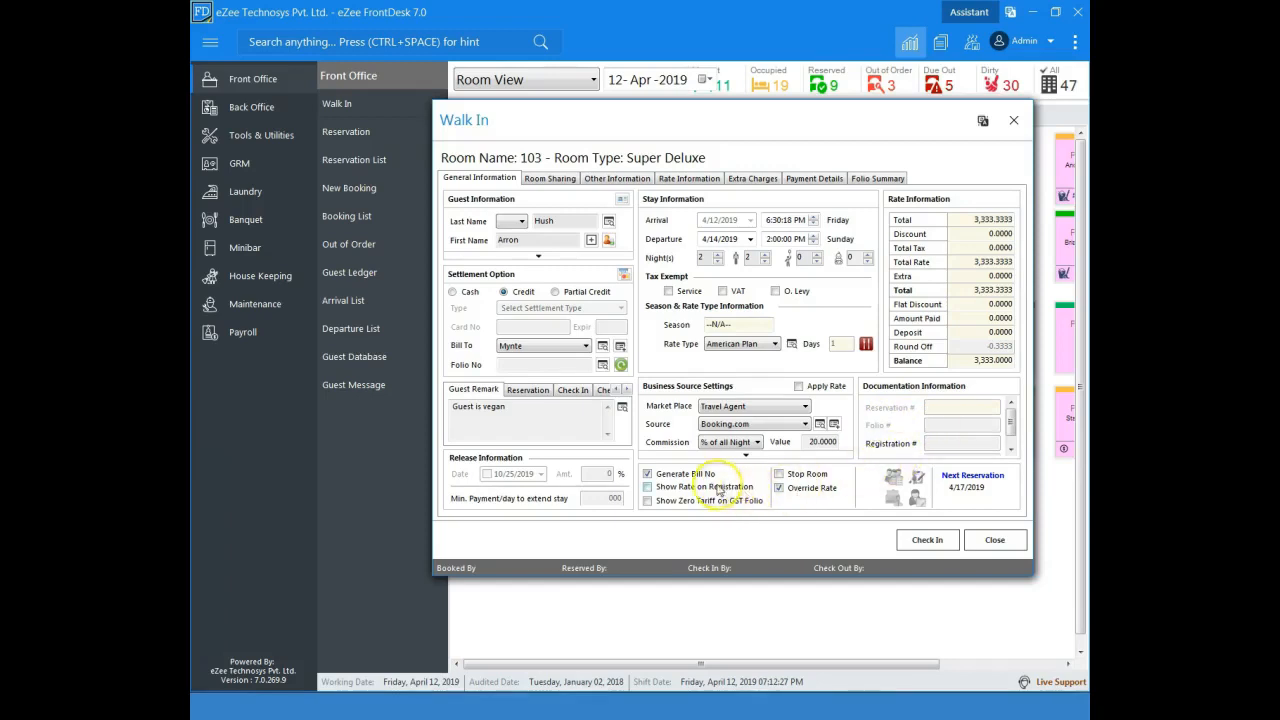
{"action": "left_click", "coordinate": [660, 488]}
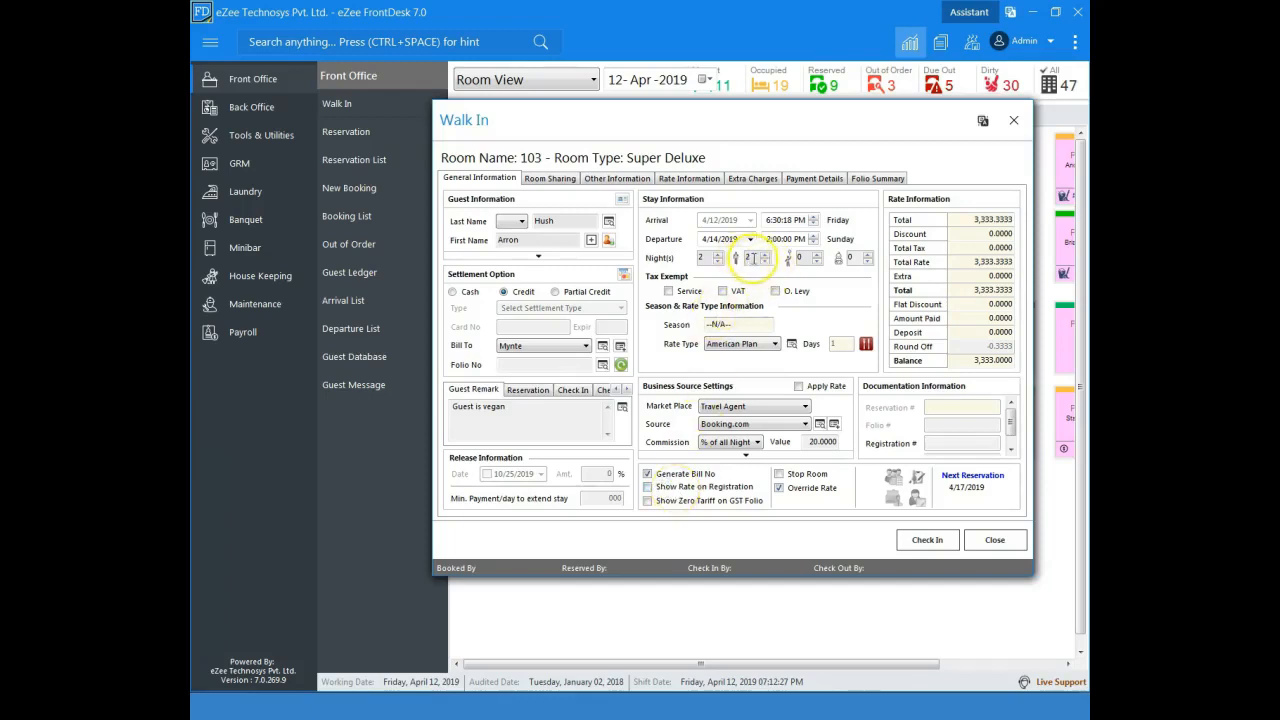
Step: Add a second guest to room sharing with last and first name, and save with the meal plan posted for the remaining days
{"action": "left_click", "coordinate": [553, 182]}
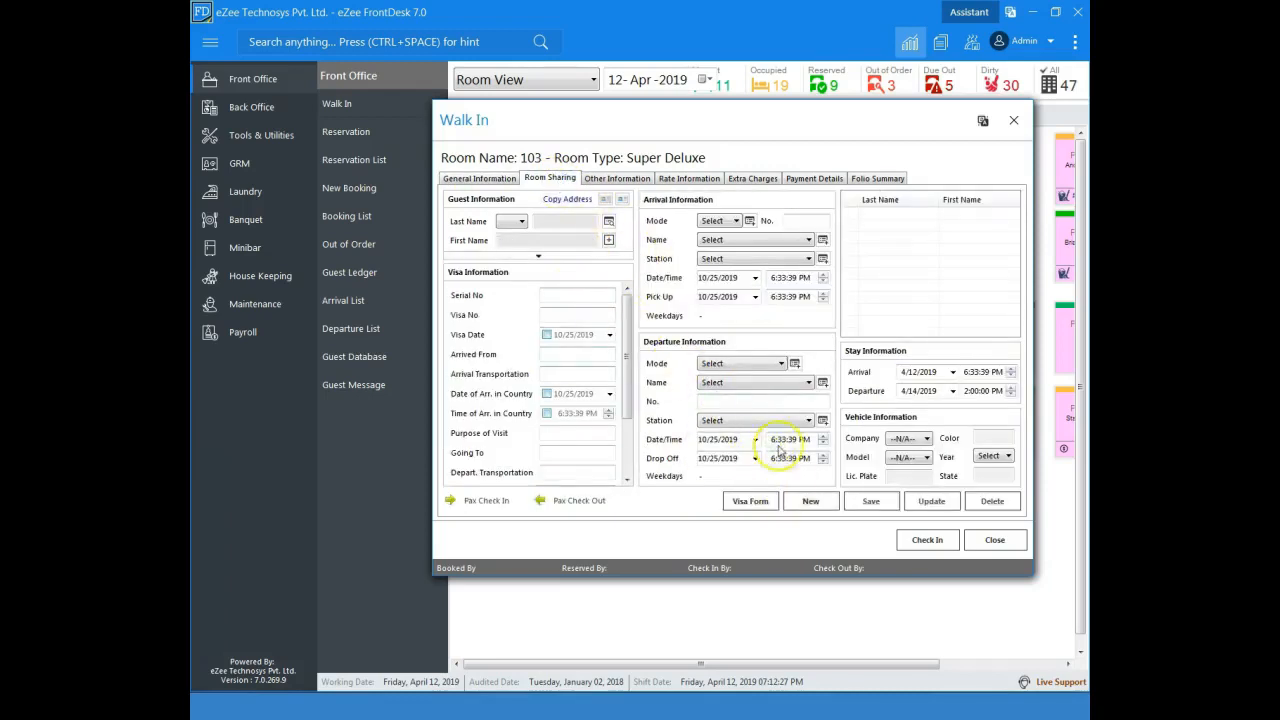
{"action": "left_click", "coordinate": [808, 501]}
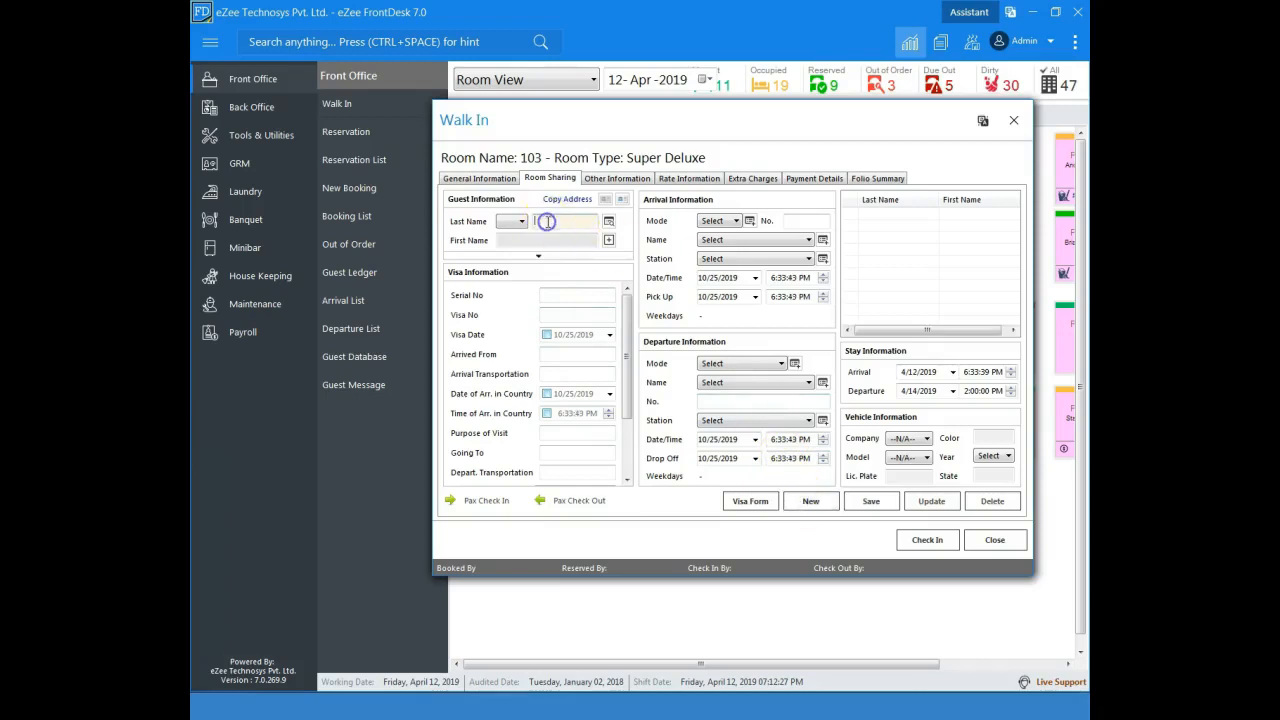
{"action": "type", "text": "Reed"}
{"action": "key", "text": "Tab"}
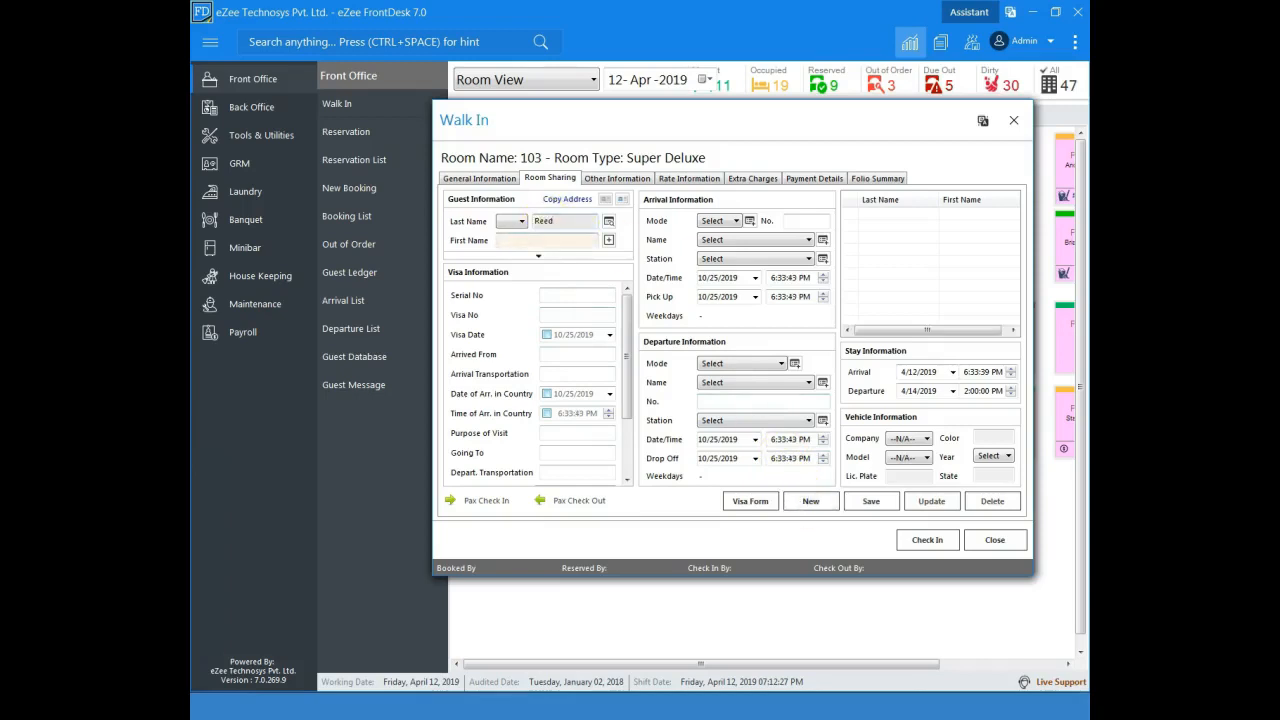
{"action": "left_click", "coordinate": [871, 501]}
{"action": "left_click", "coordinate": [632, 378]}
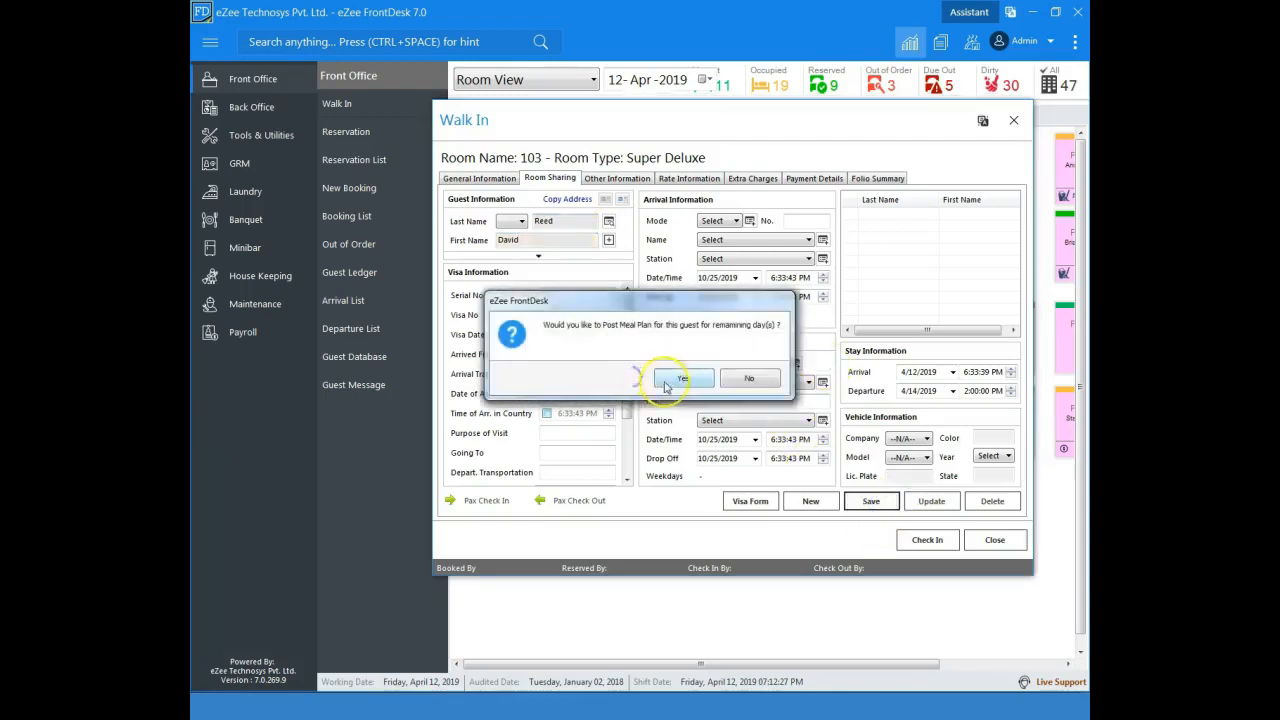
{"action": "left_click", "coordinate": [690, 380]}
{"action": "left_click", "coordinate": [692, 379]}
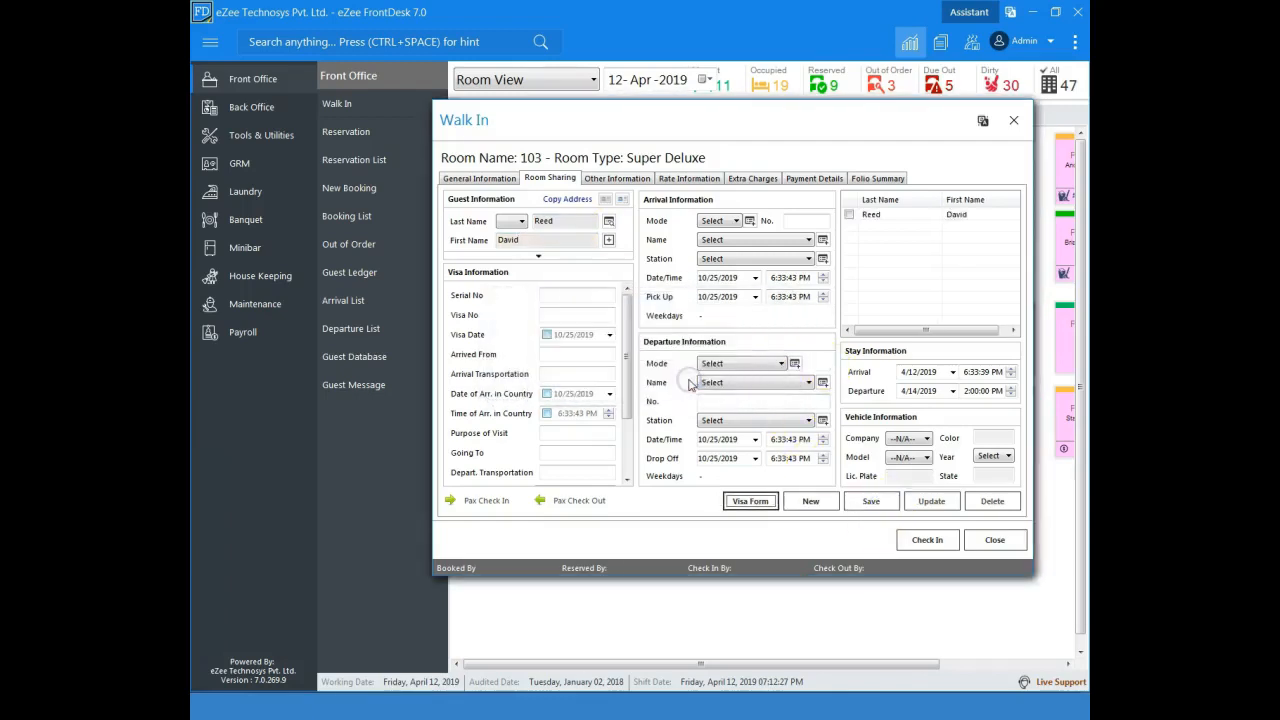
Step: Record a cash payment of 1000 $ in the walk-in's payment details
{"action": "left_click", "coordinate": [807, 182]}
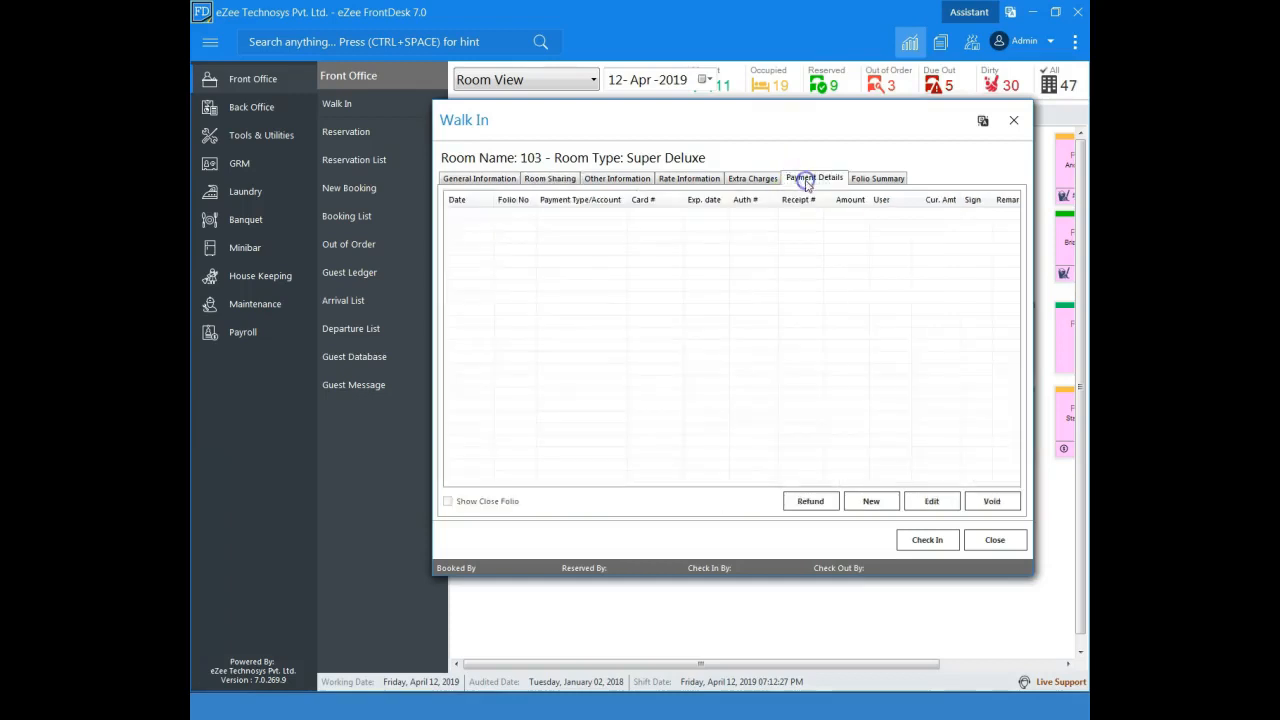
{"action": "left_click", "coordinate": [866, 503]}
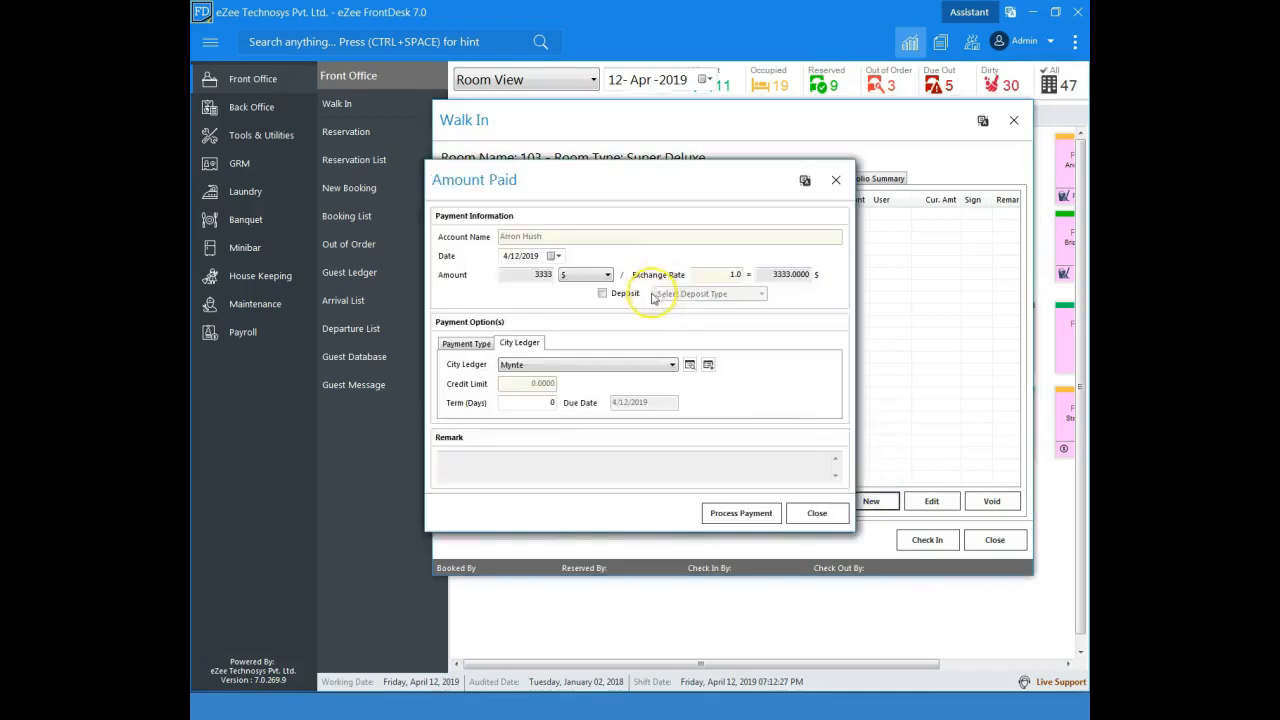
{"action": "left_click", "coordinate": [470, 344]}
{"action": "left_click", "coordinate": [530, 366]}
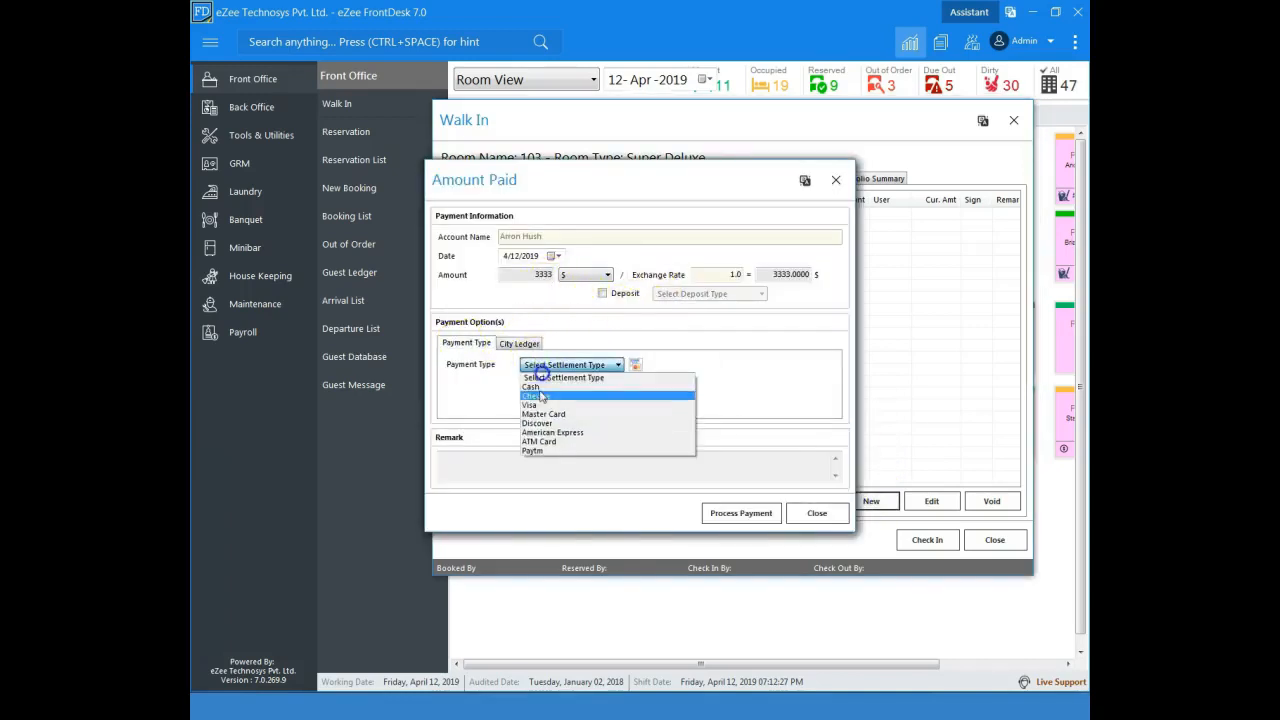
{"action": "left_click", "coordinate": [540, 378]}
{"action": "type", "text": "1000"}
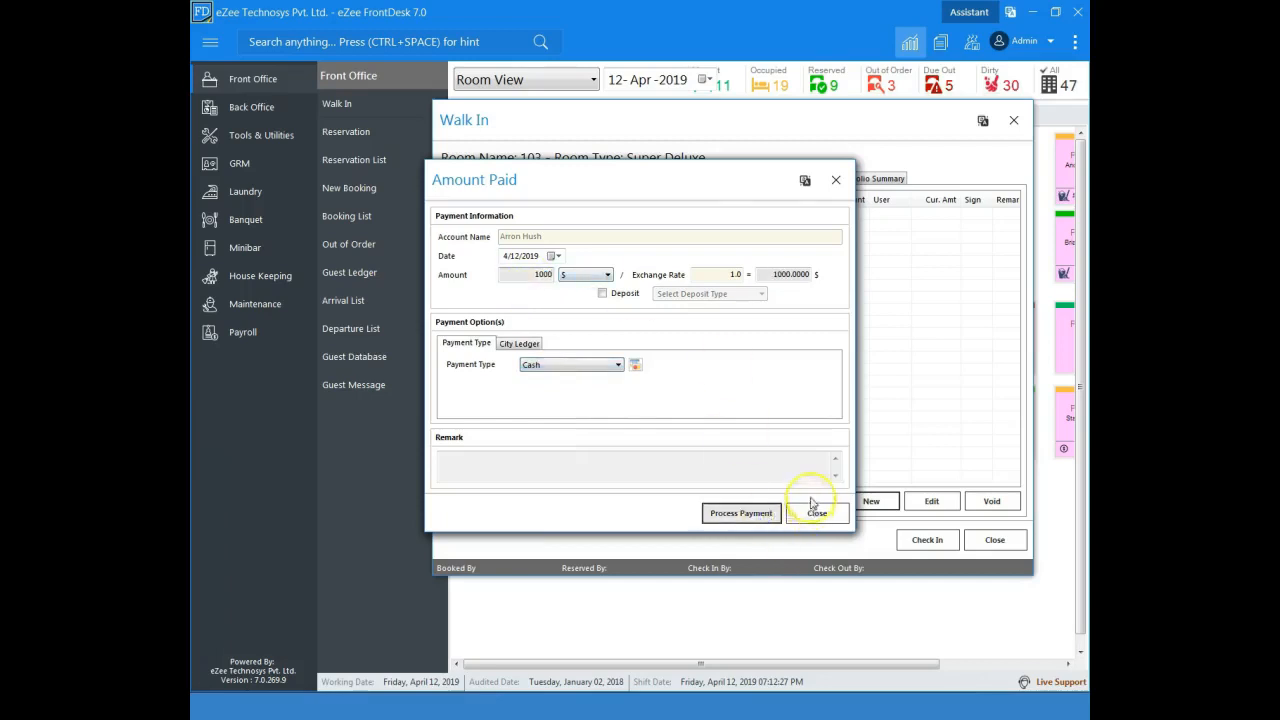
{"action": "left_click", "coordinate": [813, 507]}
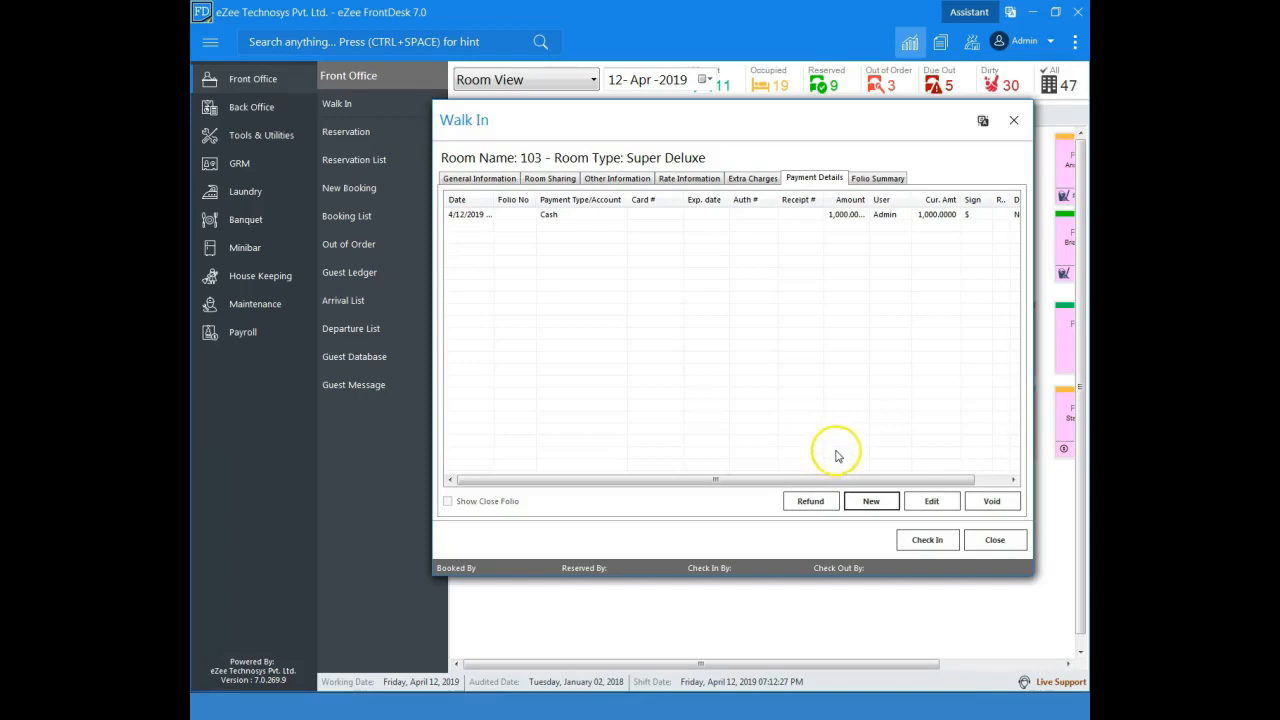
Step: Check the walk-in guest in to room 103 and answer the confirmation
{"action": "left_click", "coordinate": [927, 542]}
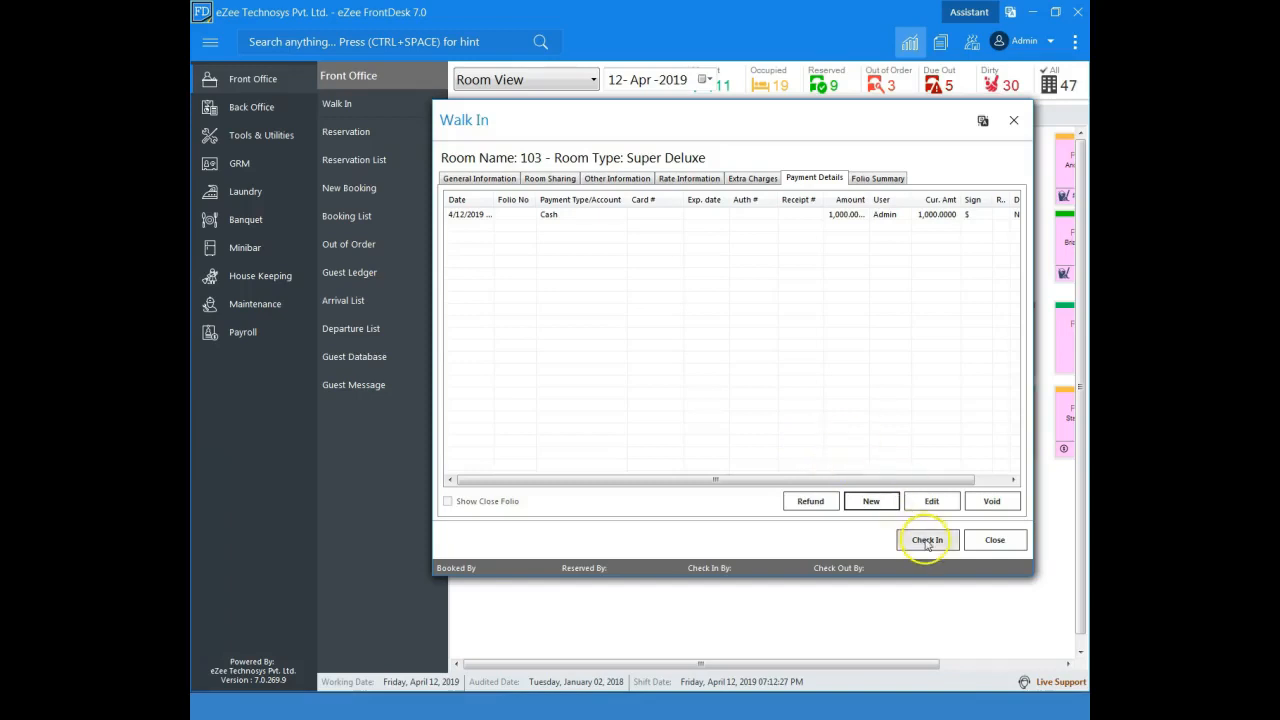
{"action": "left_click", "coordinate": [927, 542]}
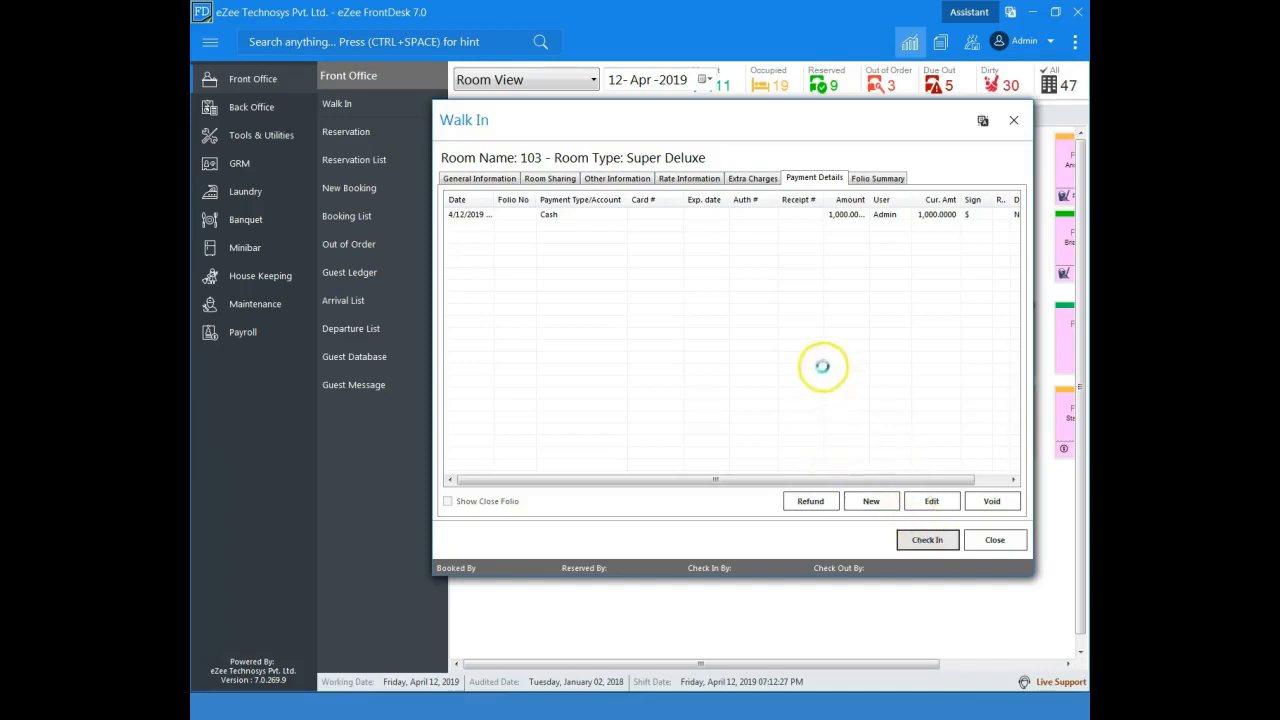
{"action": "left_click", "coordinate": [710, 379]}
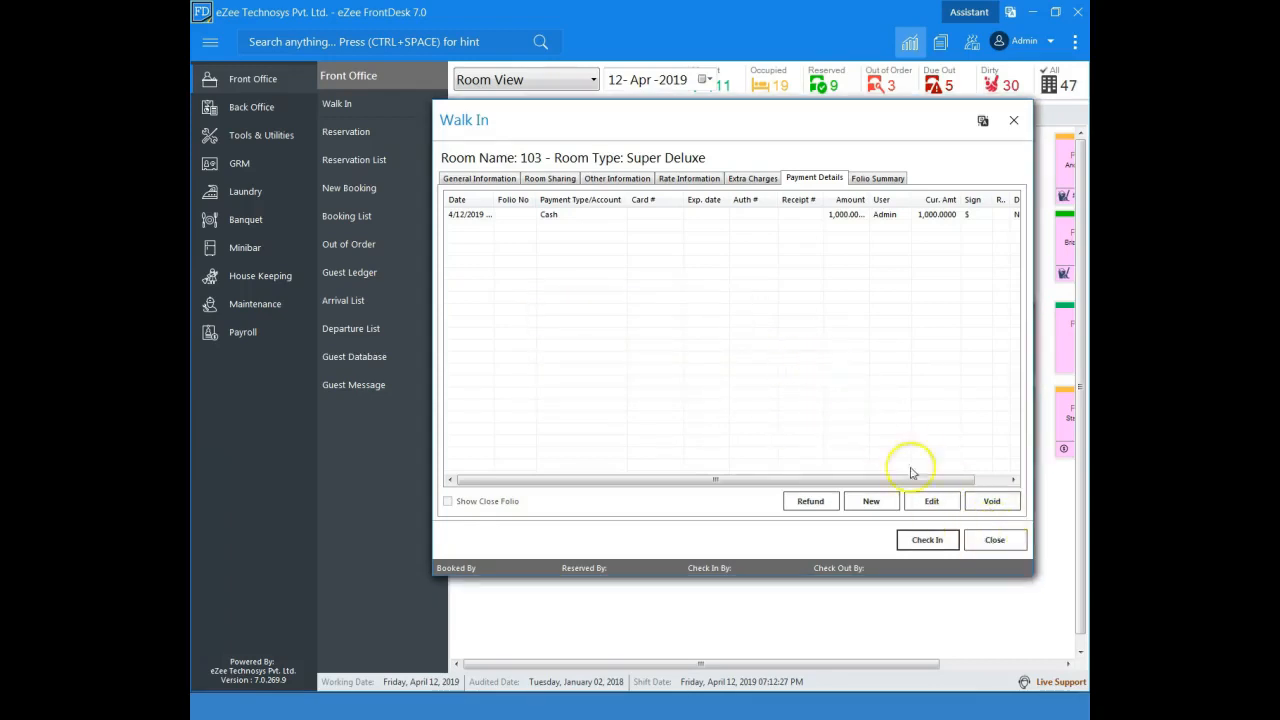
Step: Close the walk-in form and list the Checked In guests for 4/12/2019 in the Guest Ledger
{"action": "left_click", "coordinate": [992, 543]}
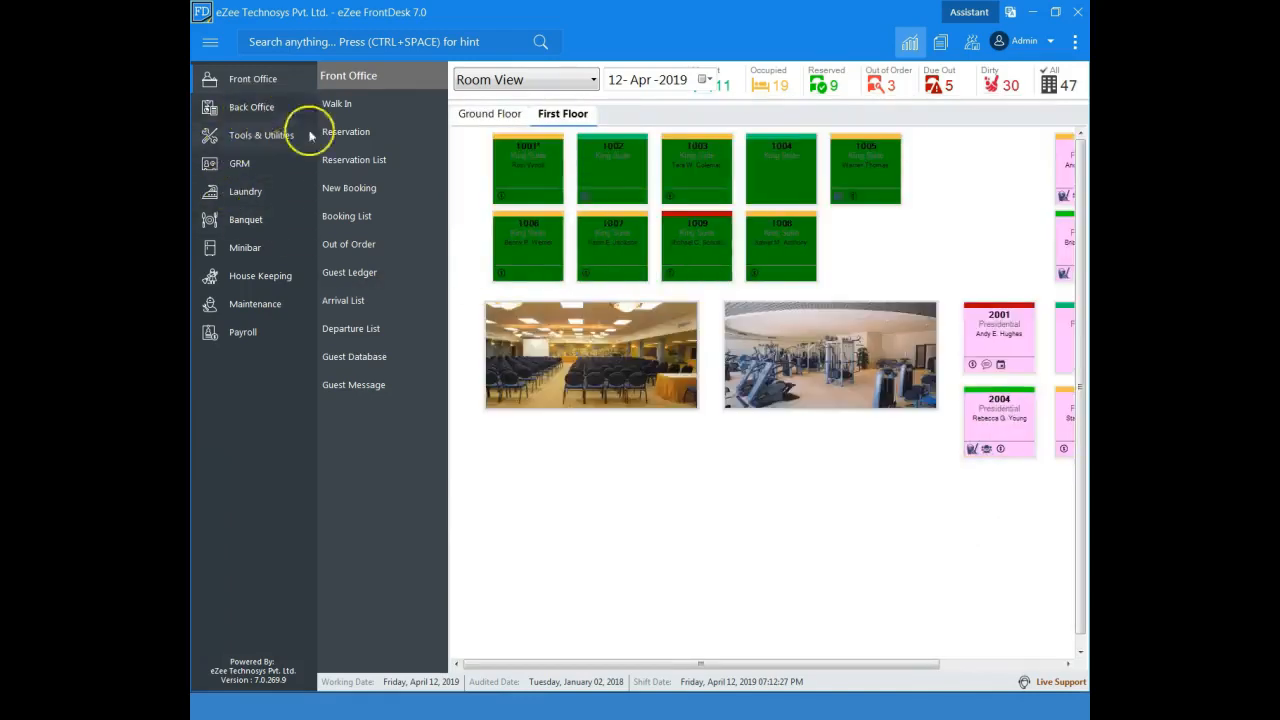
{"action": "left_click", "coordinate": [354, 273]}
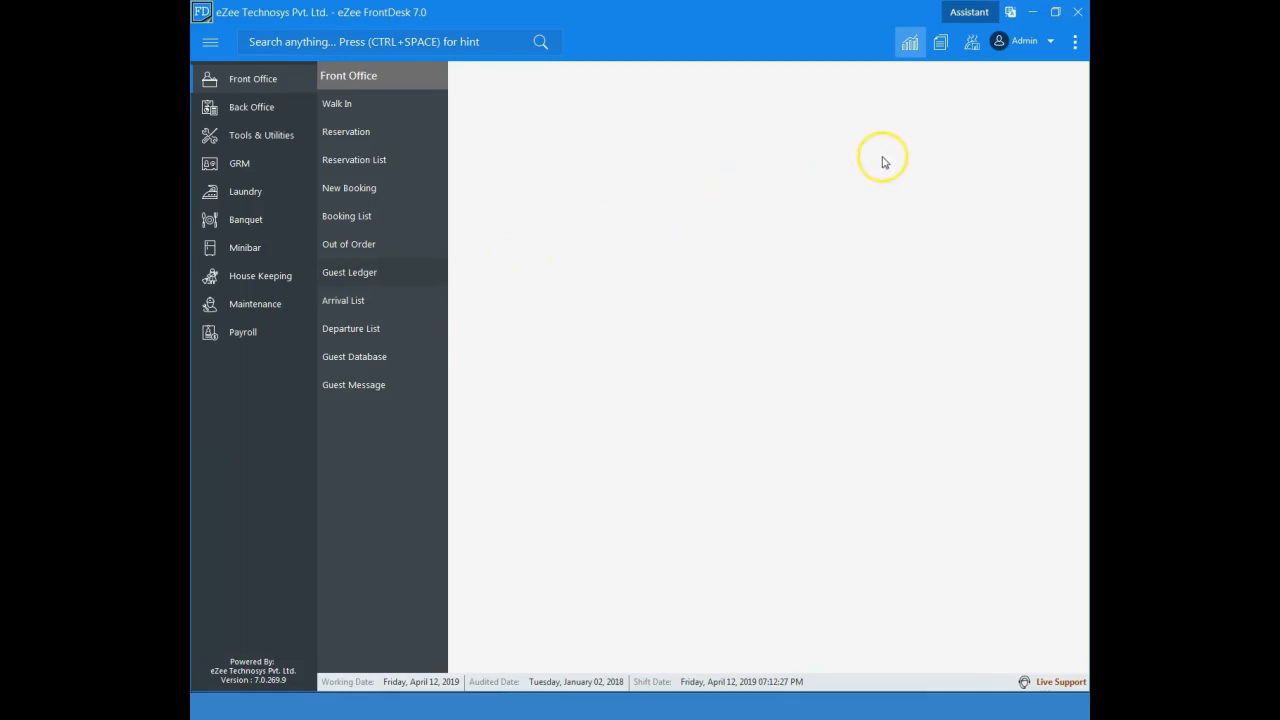
{"action": "left_click", "coordinate": [914, 135]}
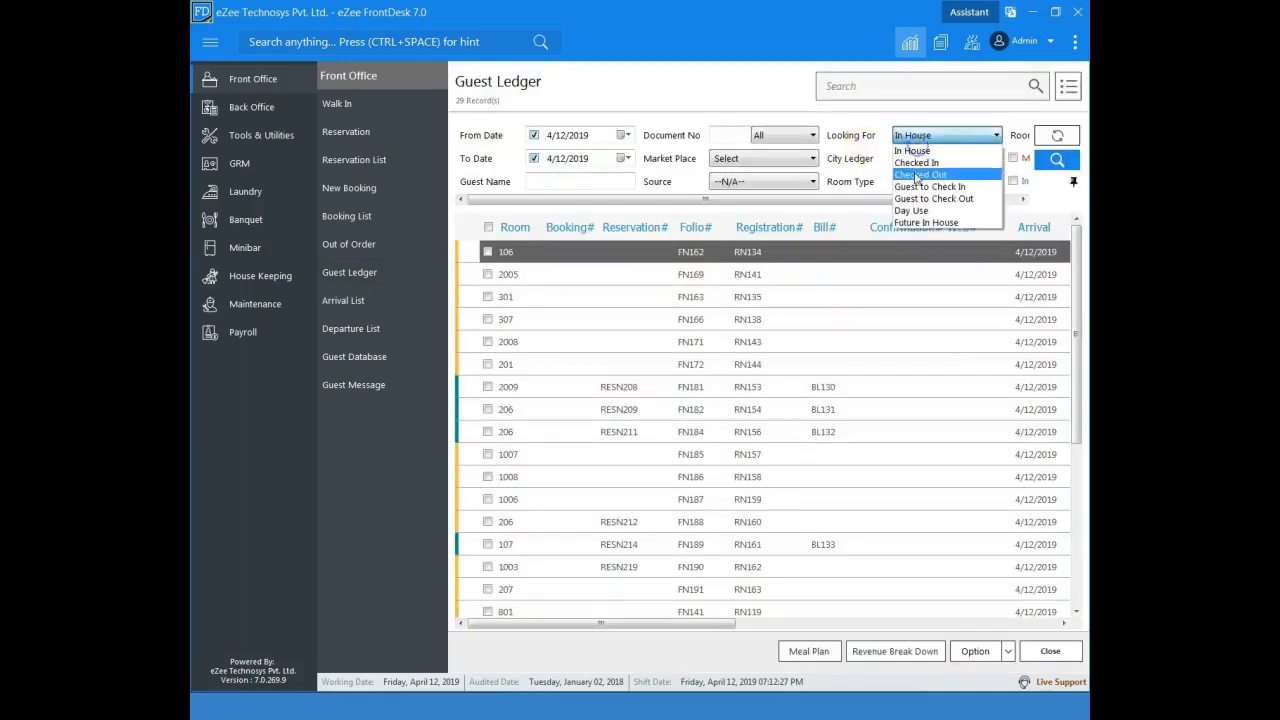
{"action": "left_click", "coordinate": [916, 162]}
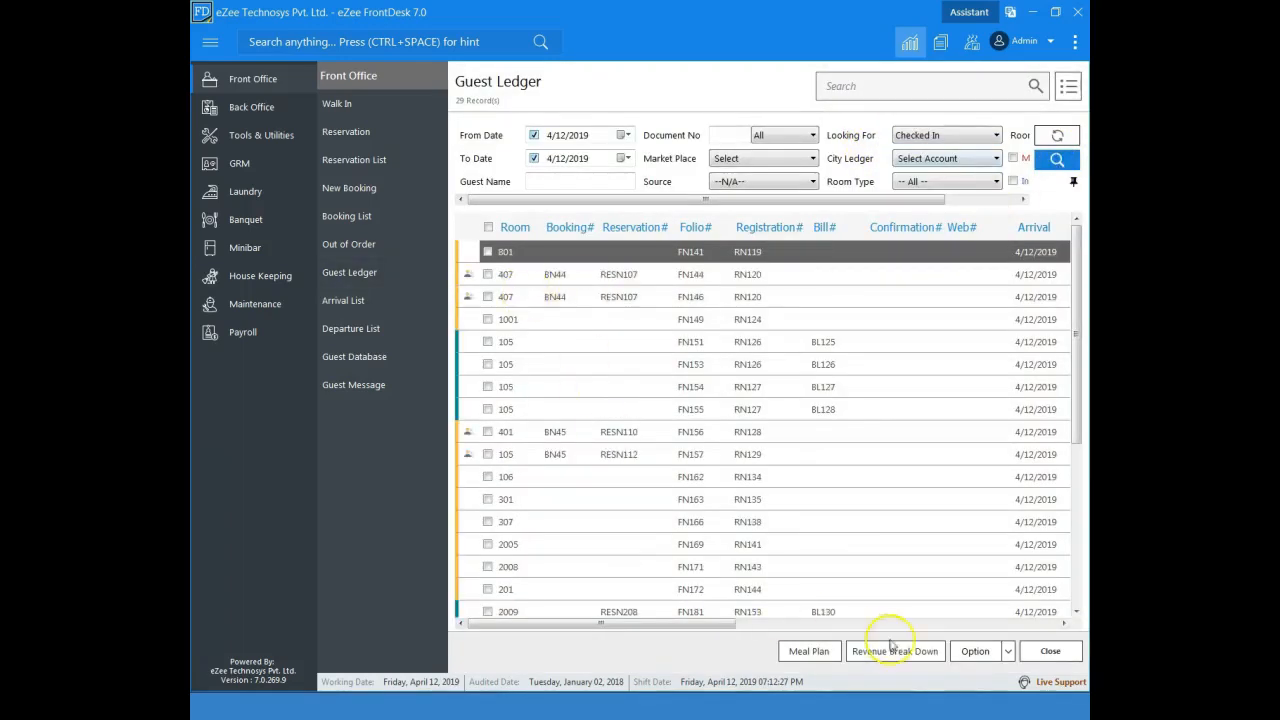
Step: Look over the Guest Ledger's print and export options and examine the last checked-in records for room 103
{"action": "left_click", "coordinate": [1068, 86]}
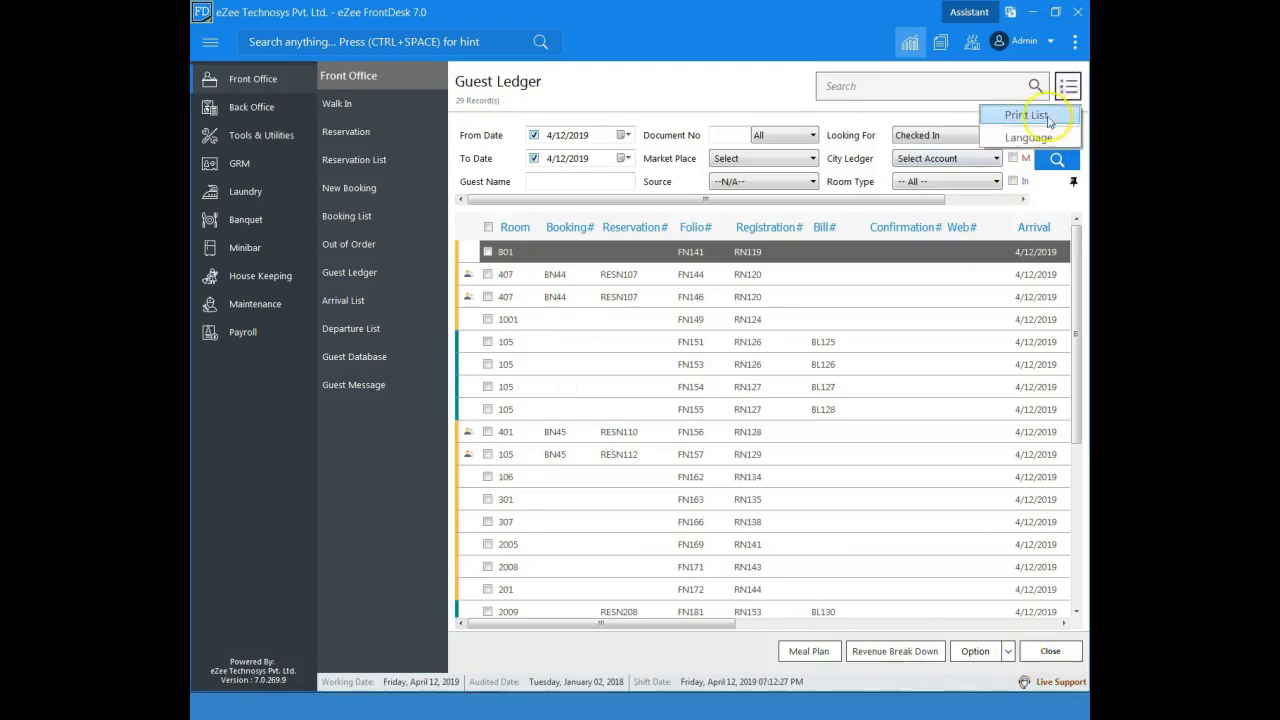
{"action": "left_click", "coordinate": [1008, 651]}
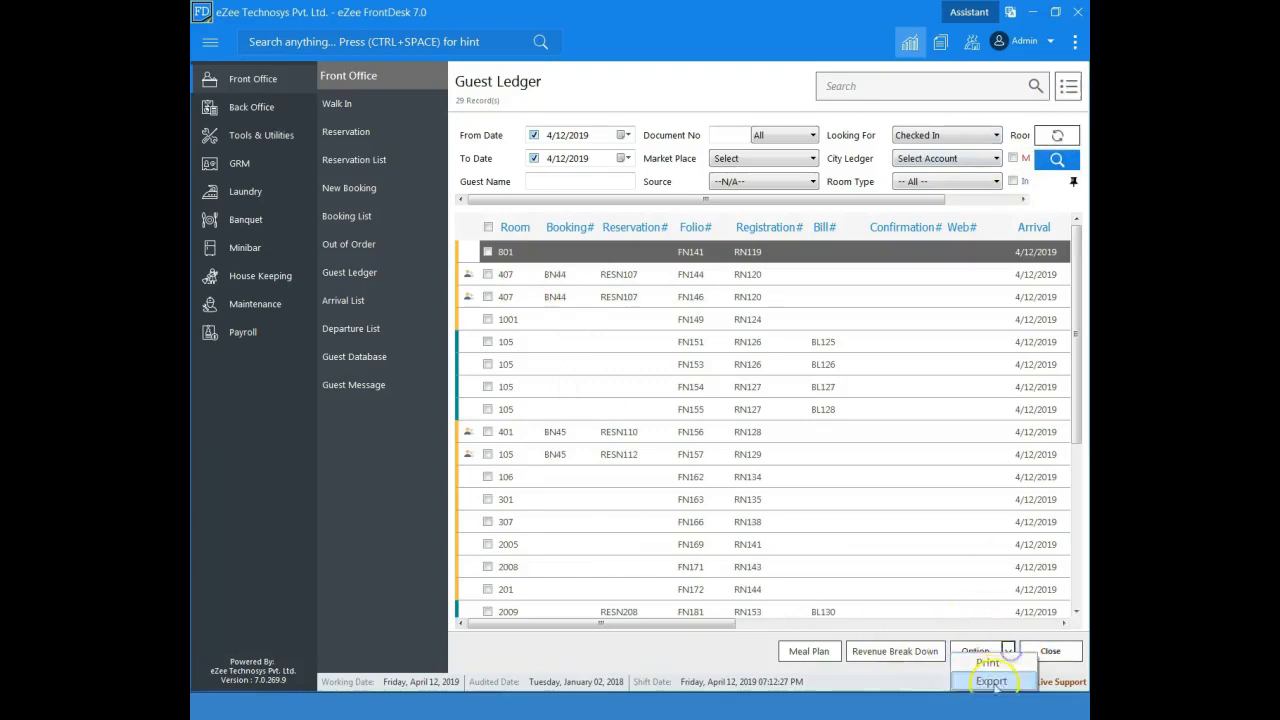
{"action": "left_click", "coordinate": [978, 607]}
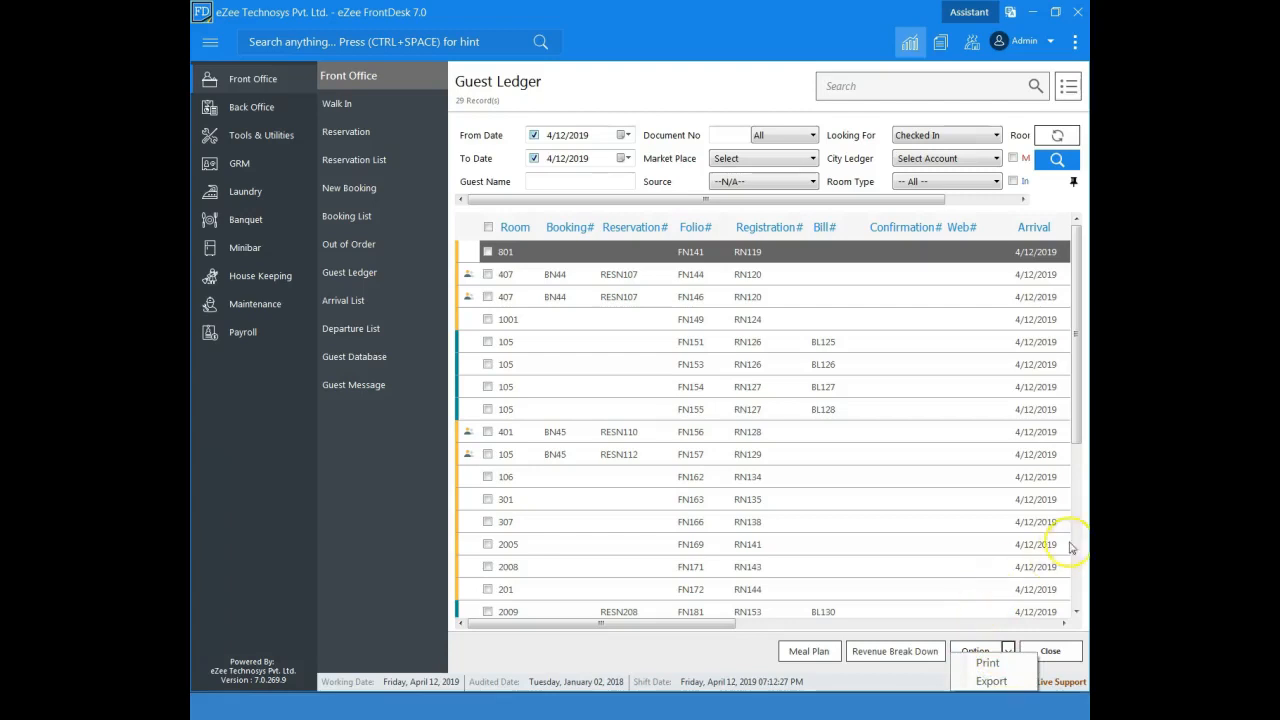
{"action": "left_click", "coordinate": [1077, 537]}
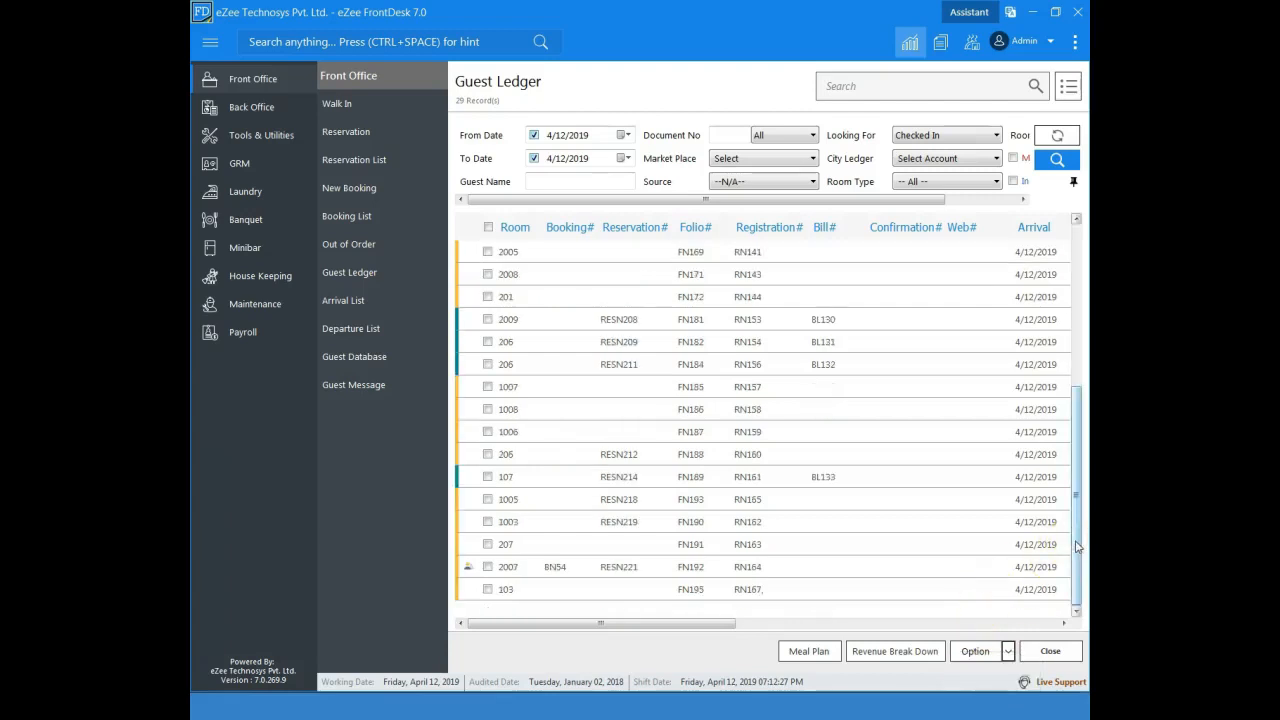